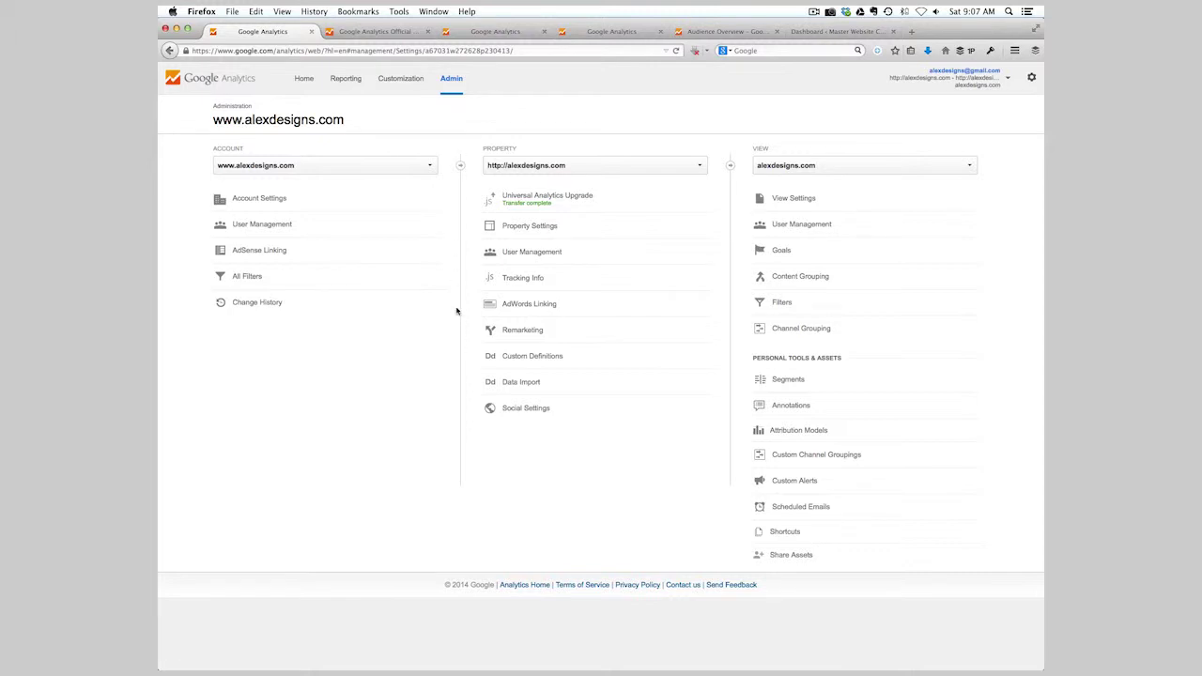
Start a new property in the alexdesigns.com account, then switch to the prefilled new-property form for Master Website Conversions
click(571, 167)
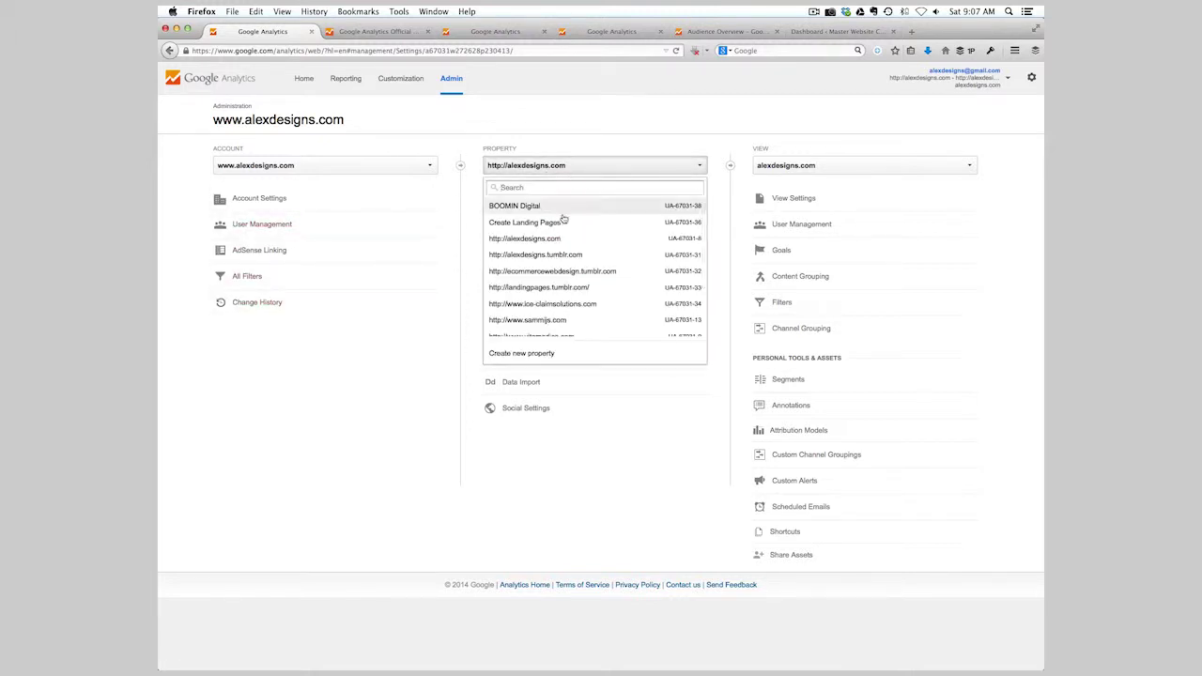
scroll(562, 244, down, 3)
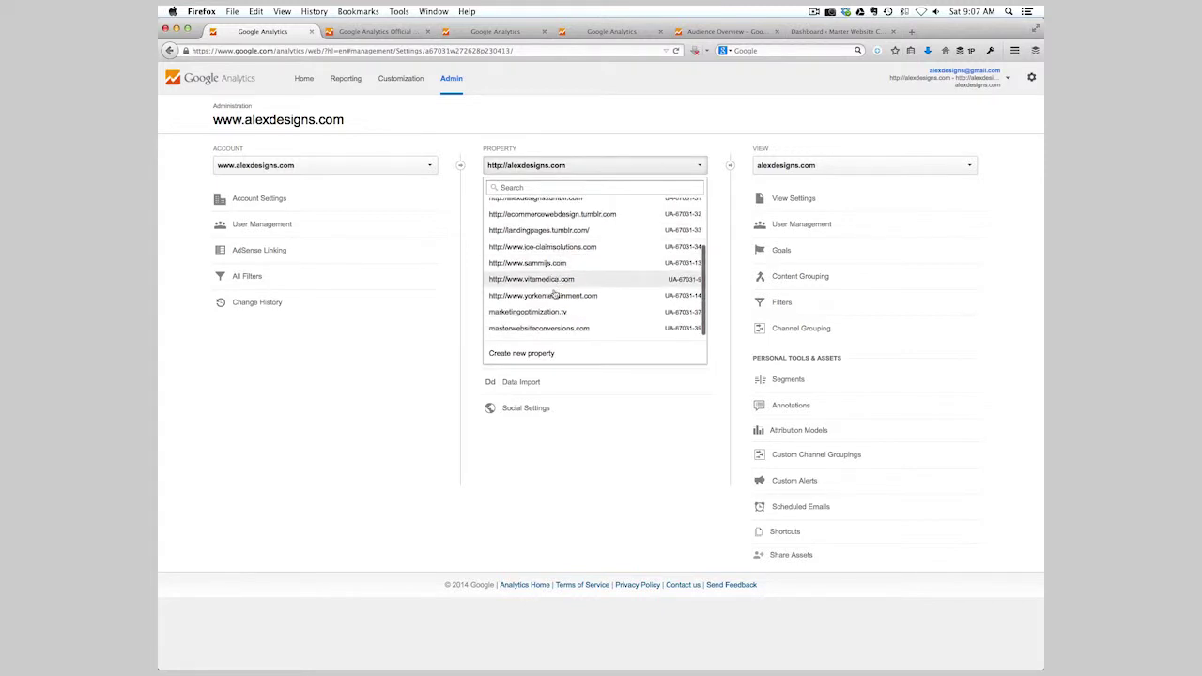
click(542, 362)
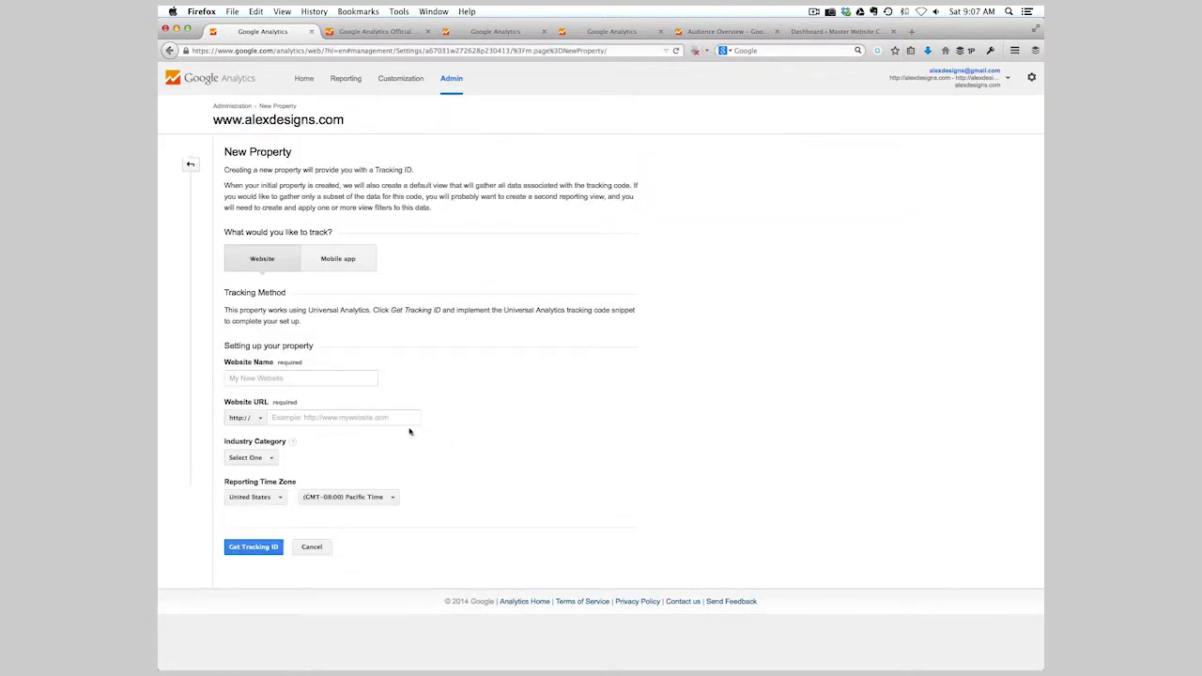
click(521, 33)
click(584, 33)
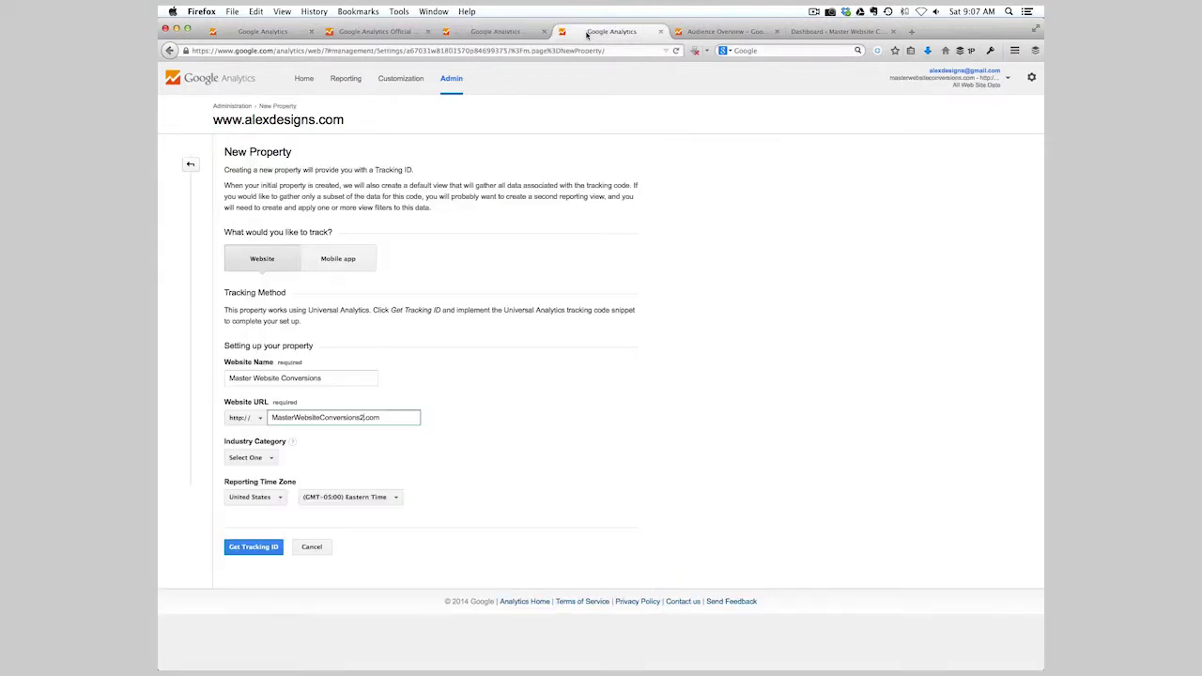
click(515, 414)
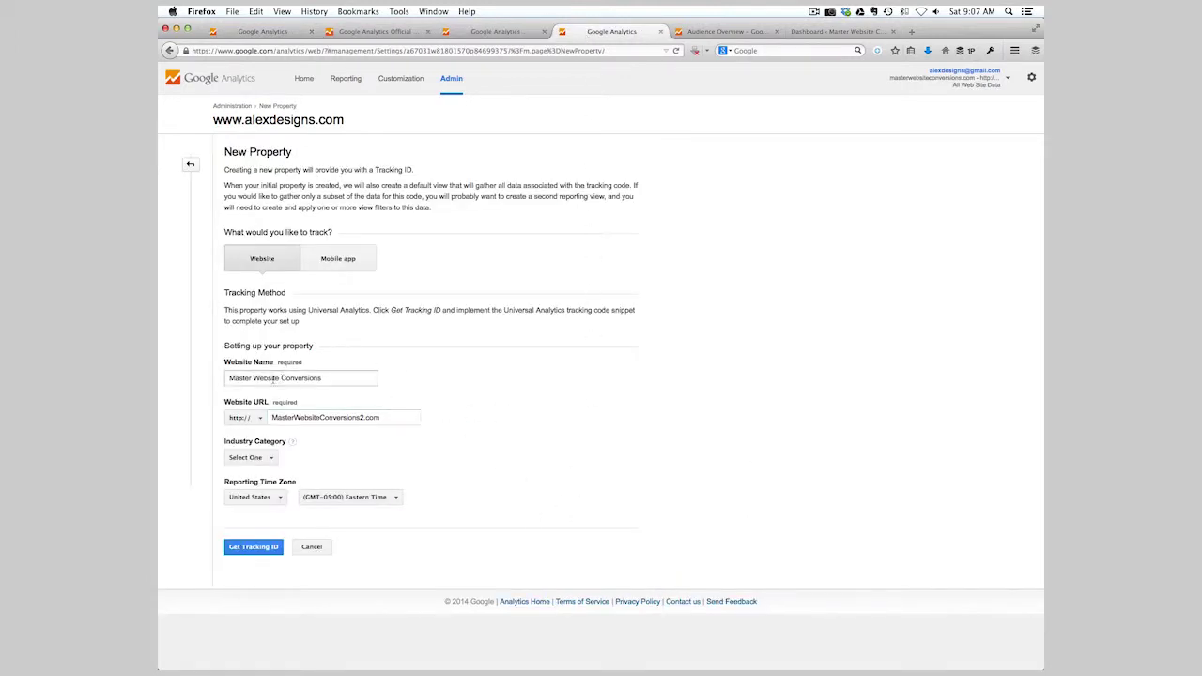
click(258, 424)
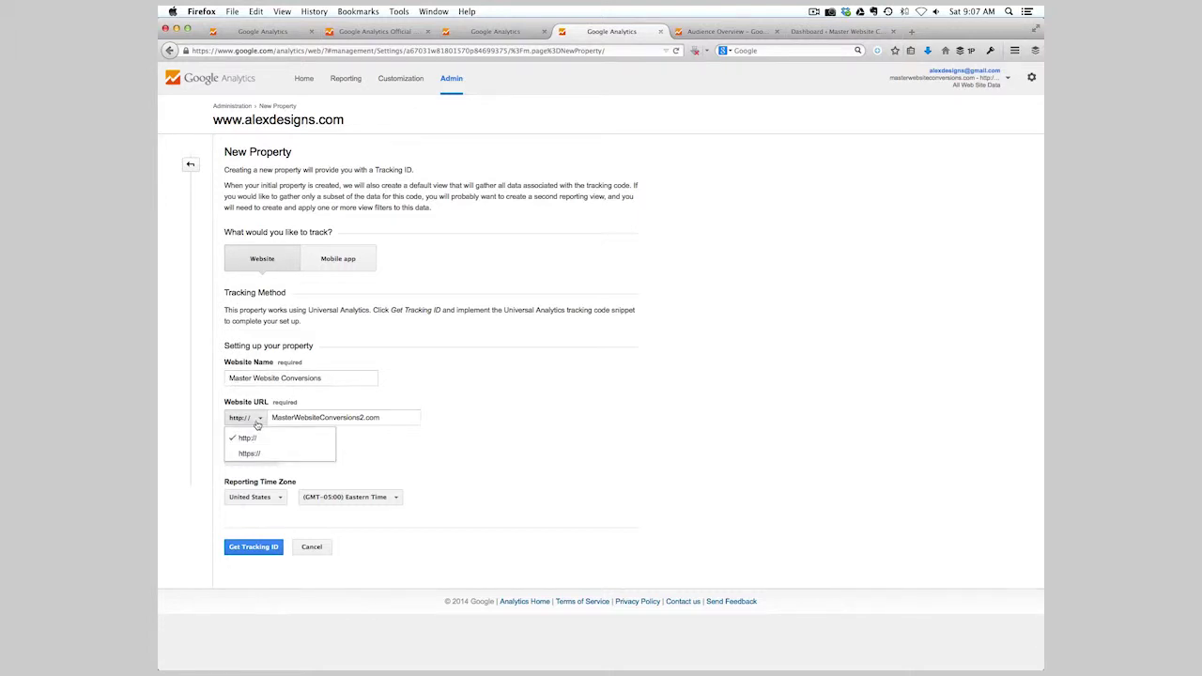
click(563, 425)
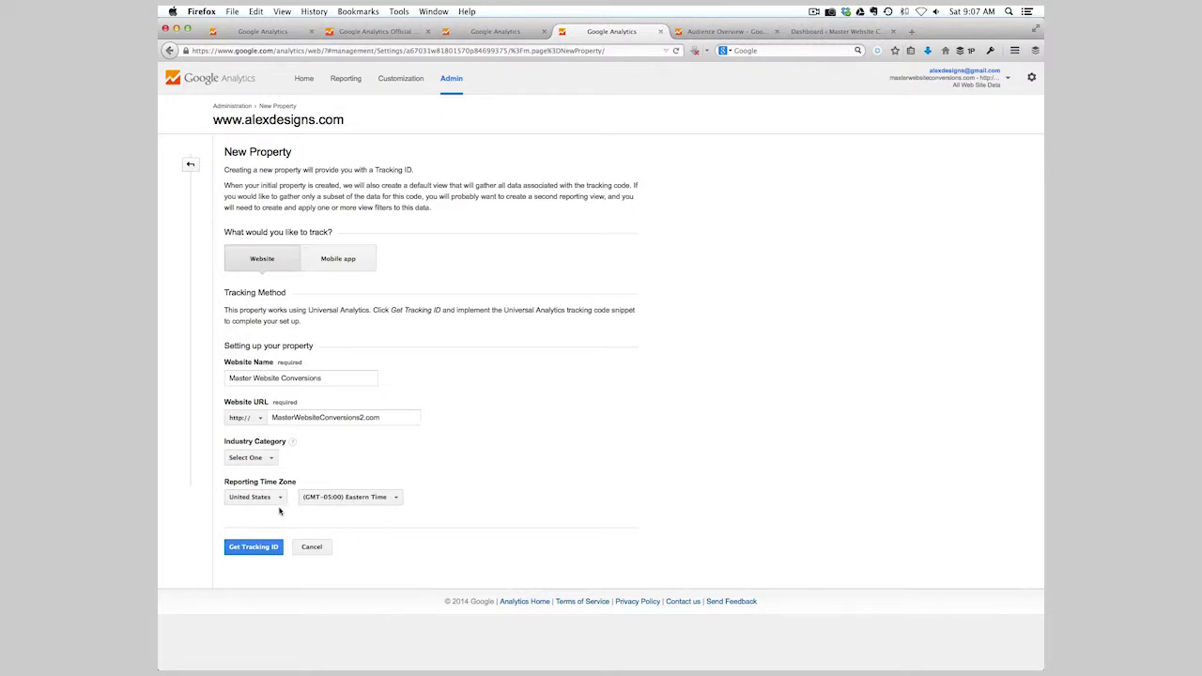
click(265, 458)
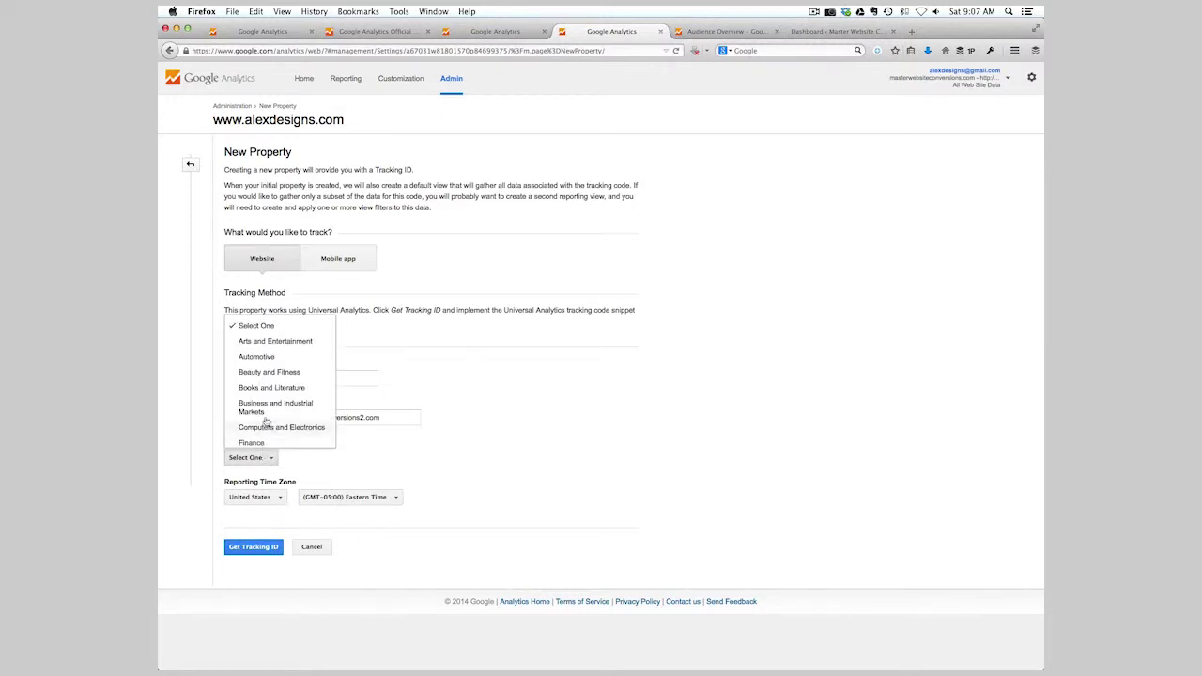
scroll(267, 413, down, 2)
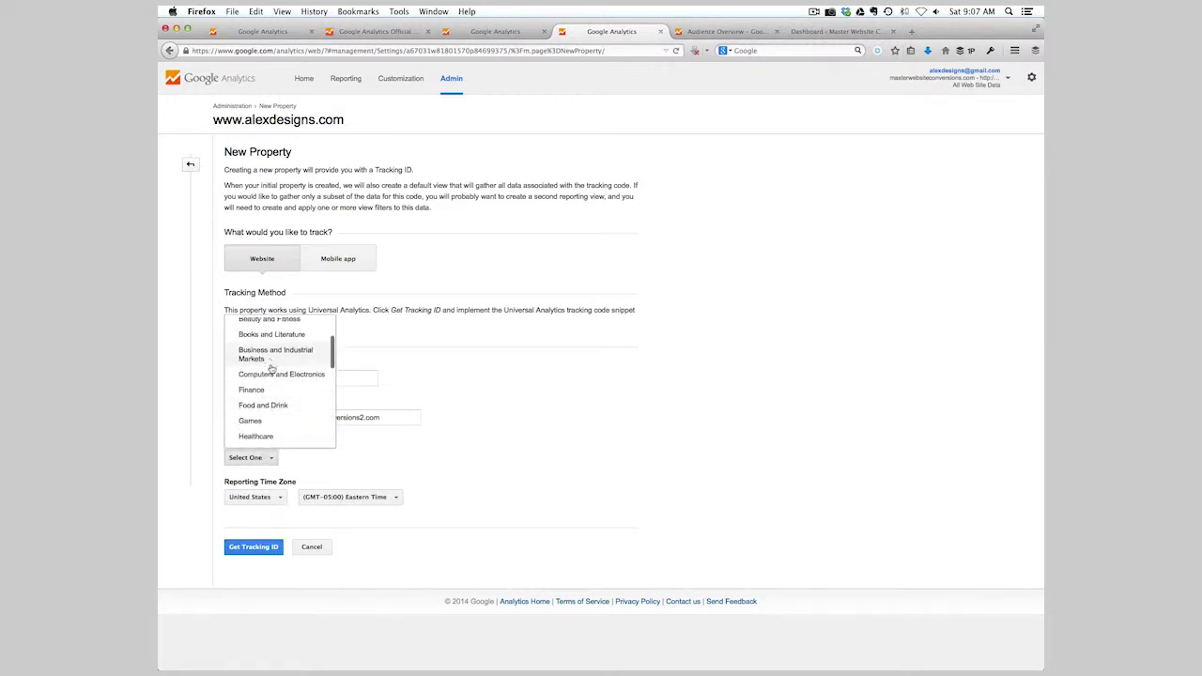
click(270, 362)
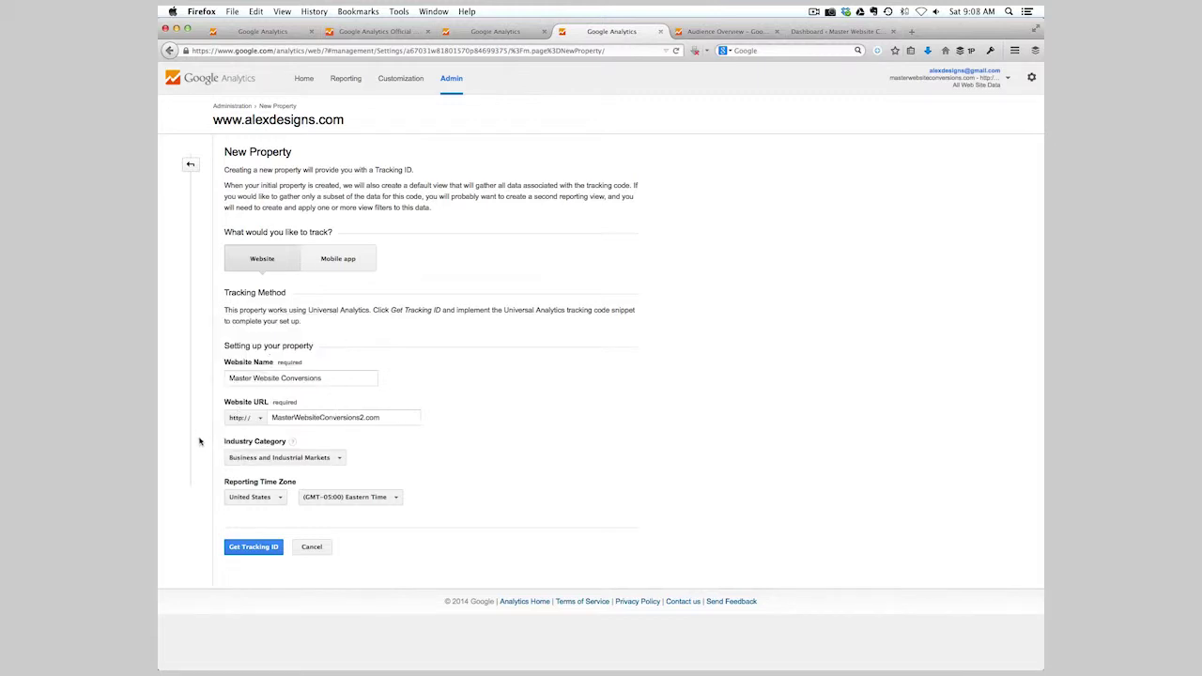
click(268, 552)
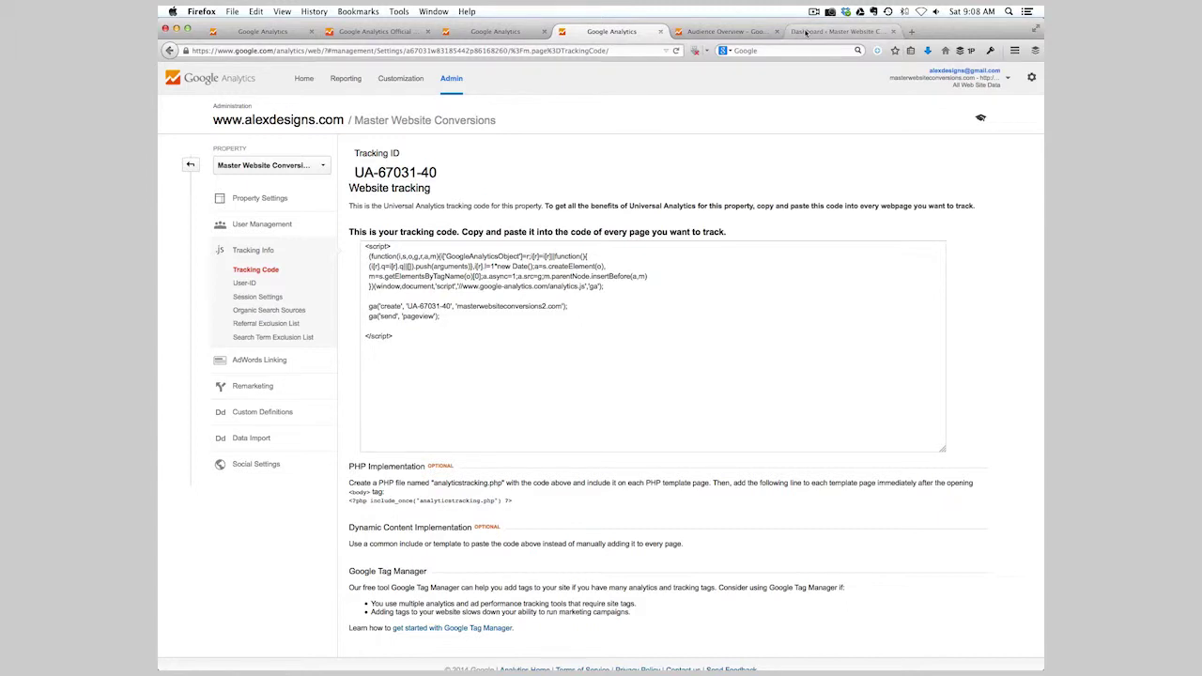
Copy the entire website tracking code snippet of the Master Website Conversions property
click(457, 372)
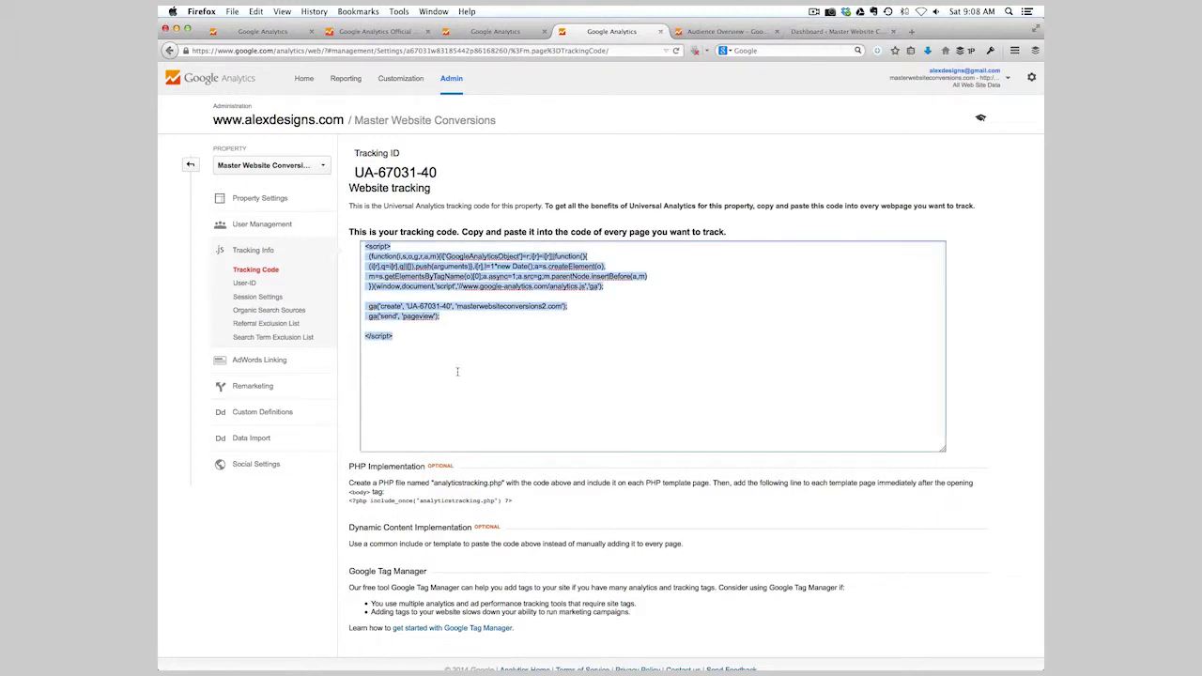
right_click(498, 281)
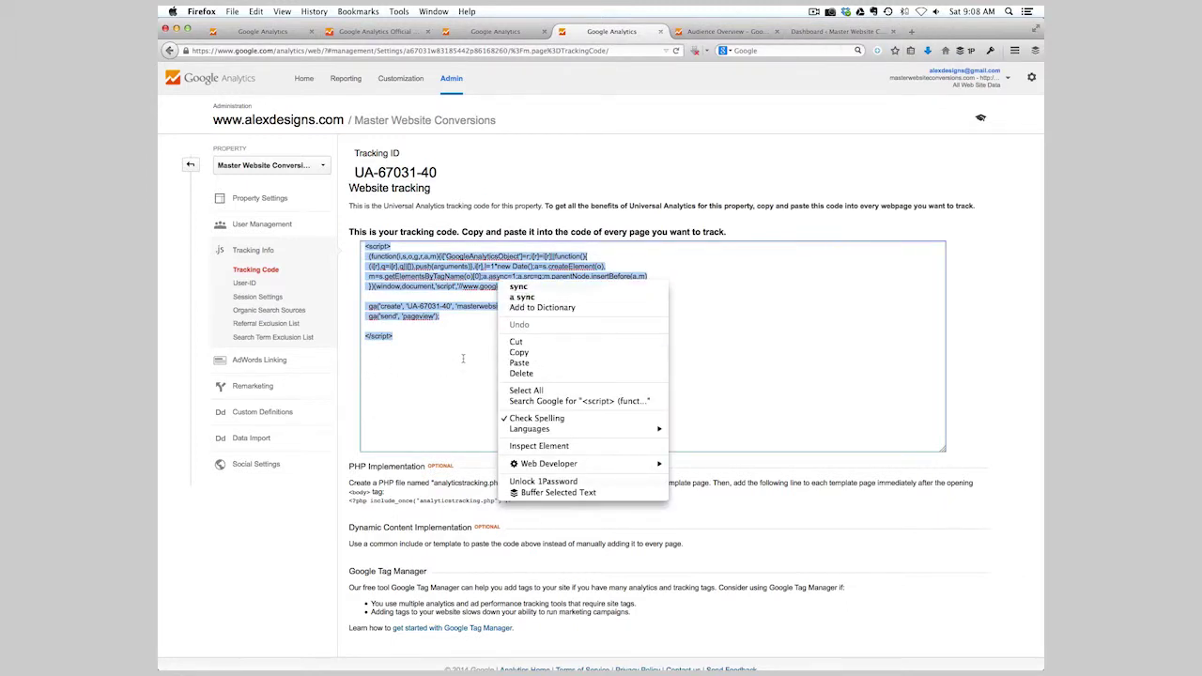
click(519, 352)
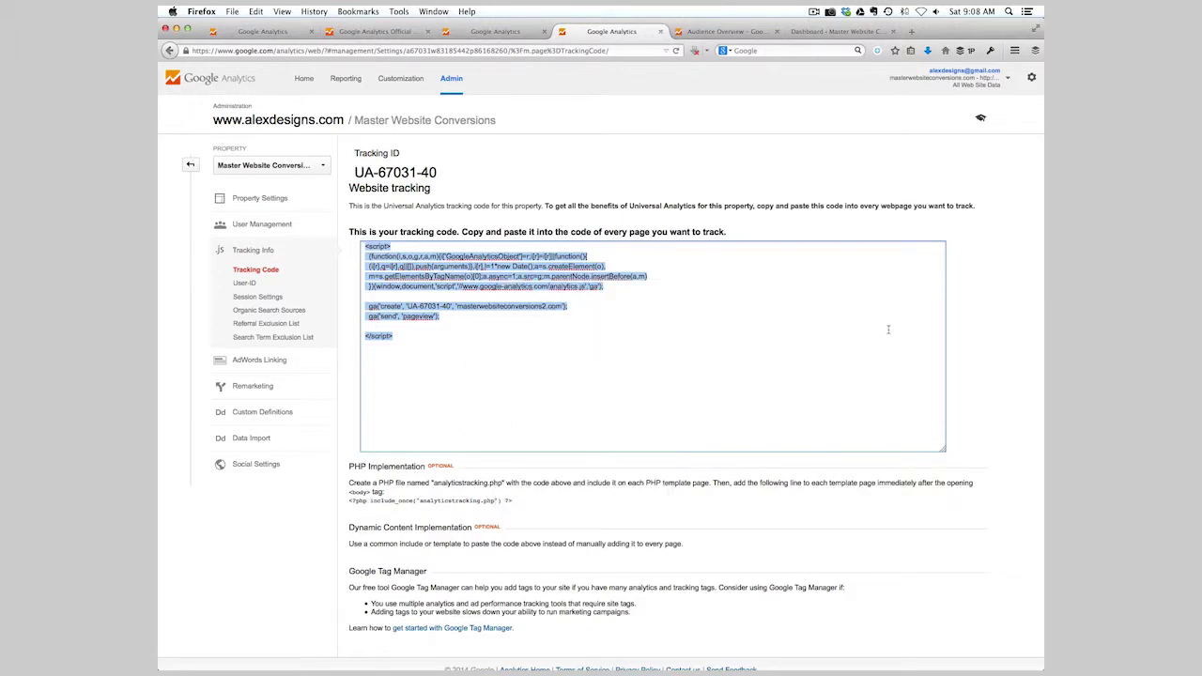
In the WordPress admin, paste the copied snippet as the Tracking Code in the Function theme options and save all changes
click(844, 34)
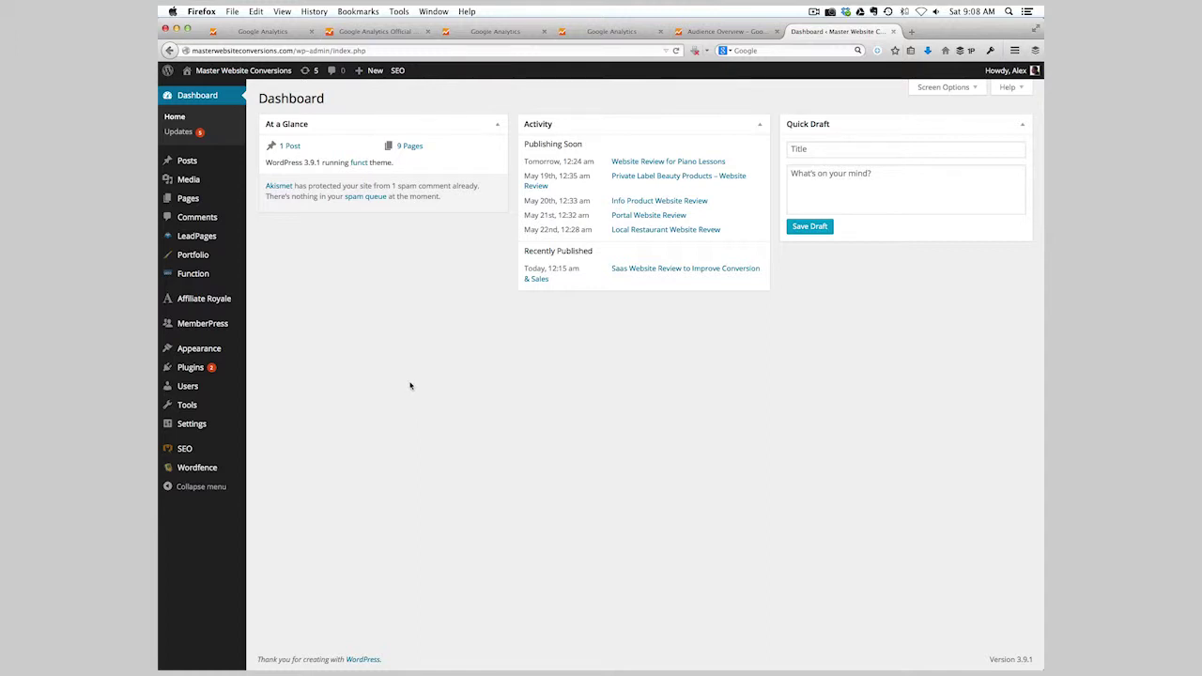
mouse_move(212, 273)
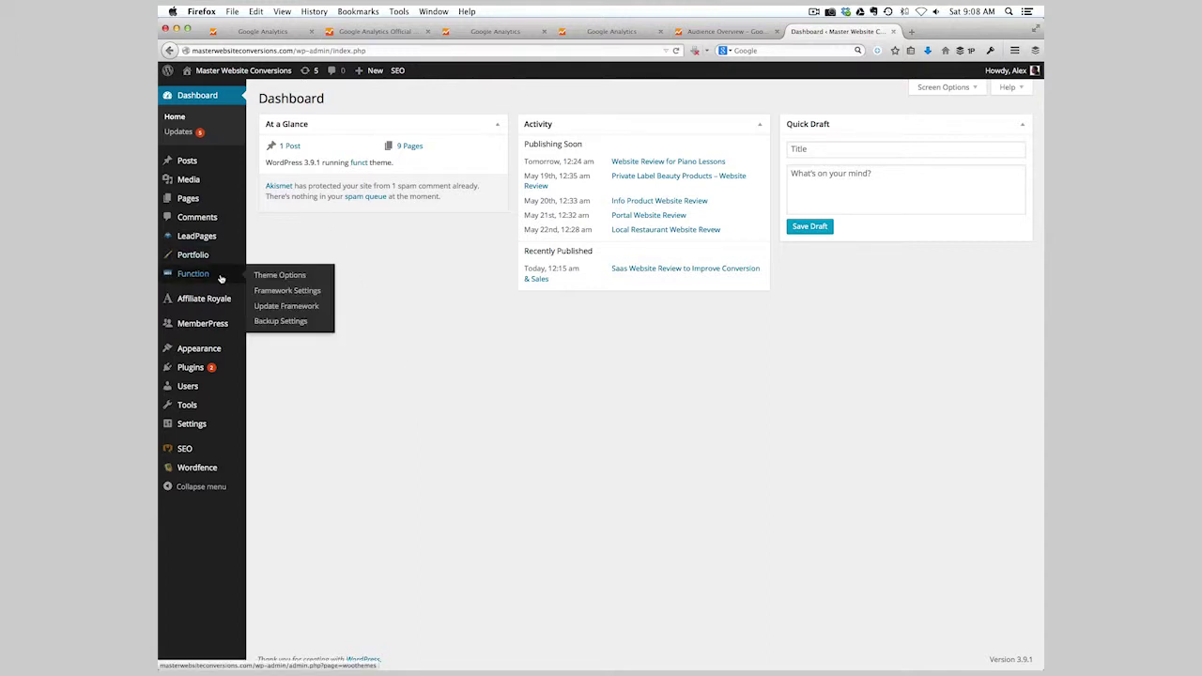
click(310, 278)
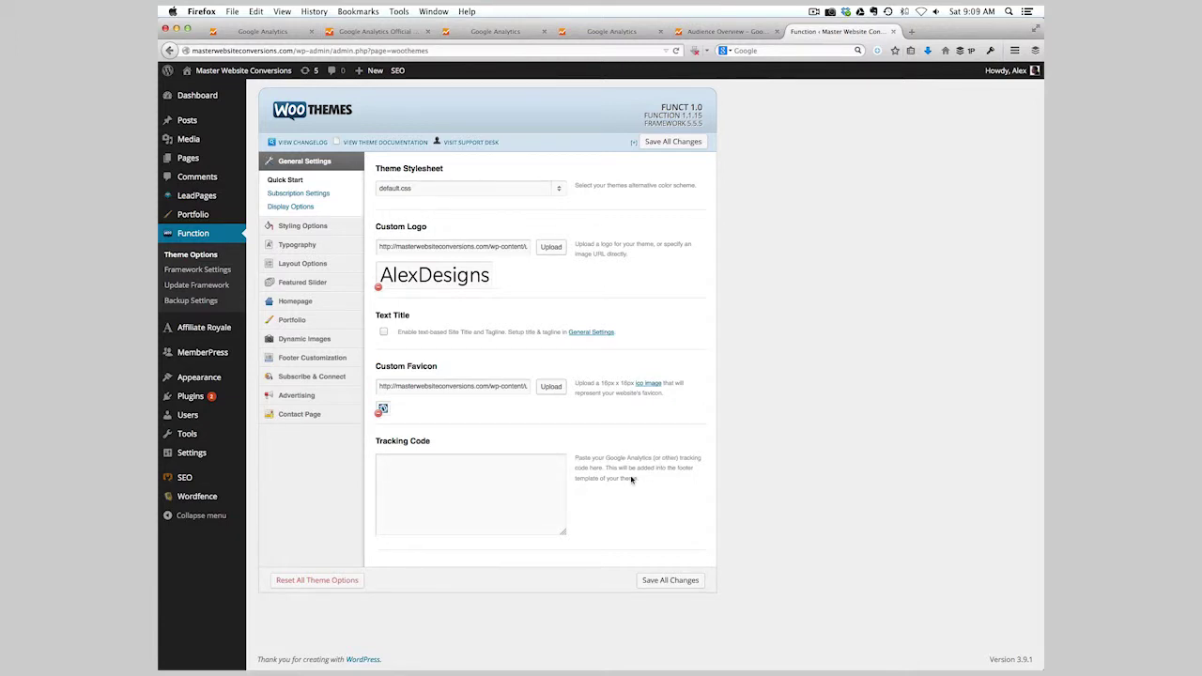
right_click(463, 487)
click(488, 528)
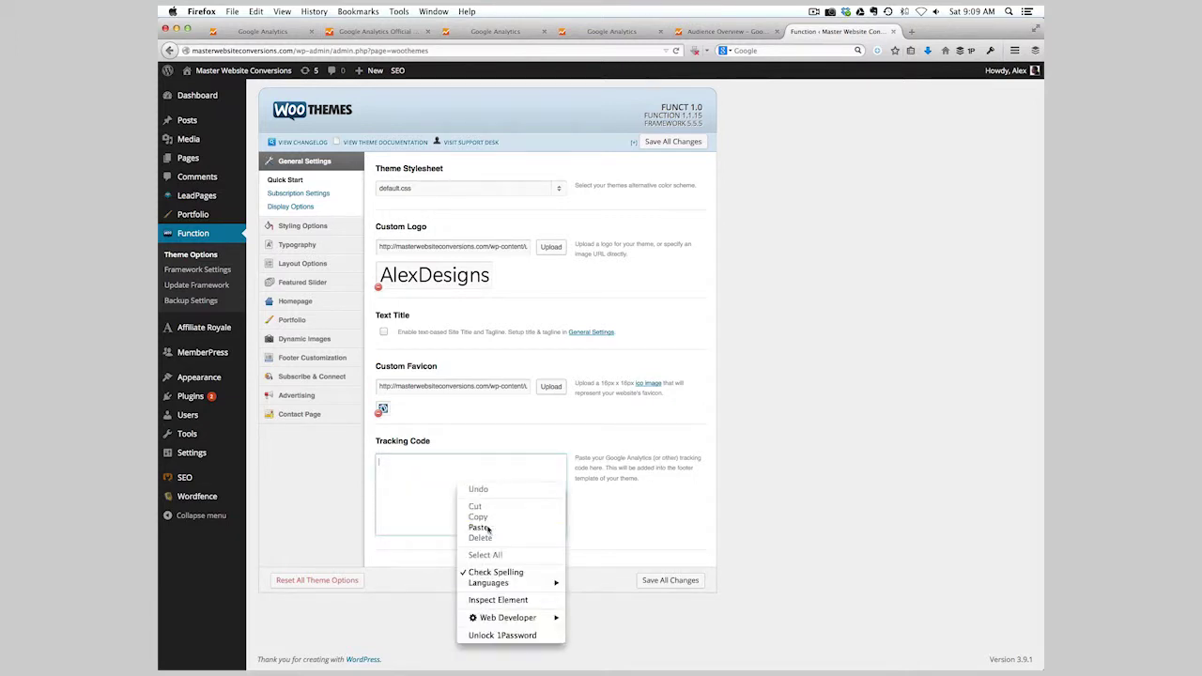
click(662, 581)
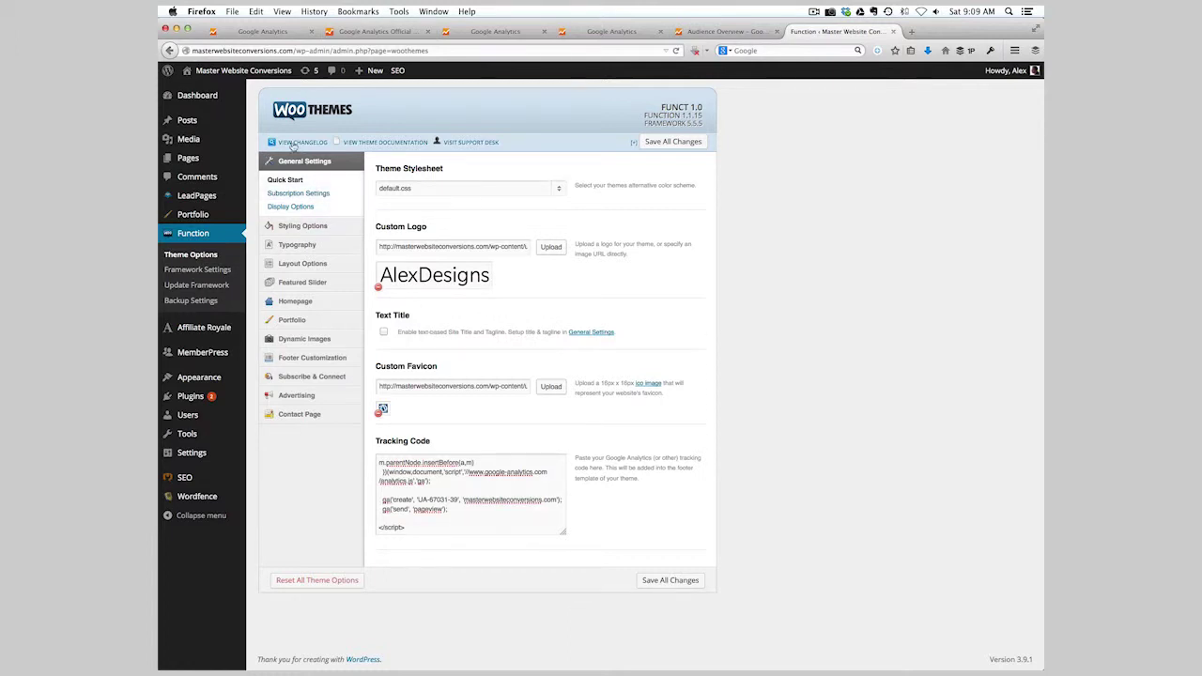
Open the live Master Website Conversions site in a new browser tab and view the home page's source code
mouse_move(225, 75)
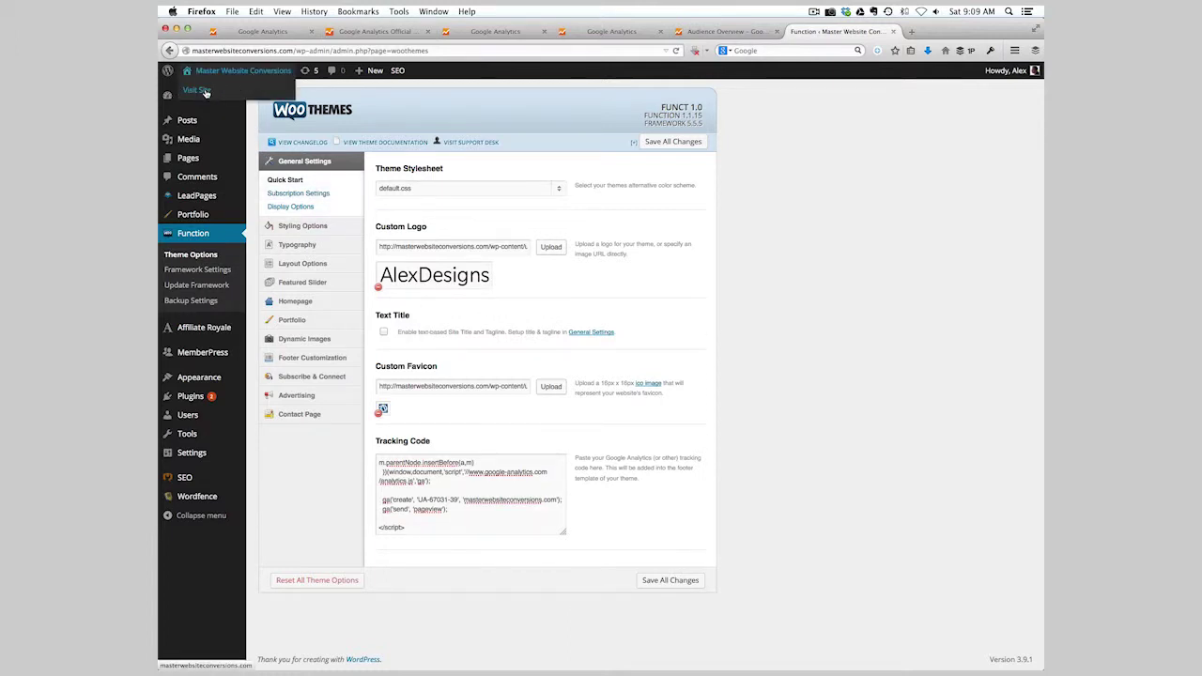
right_click(205, 93)
click(259, 99)
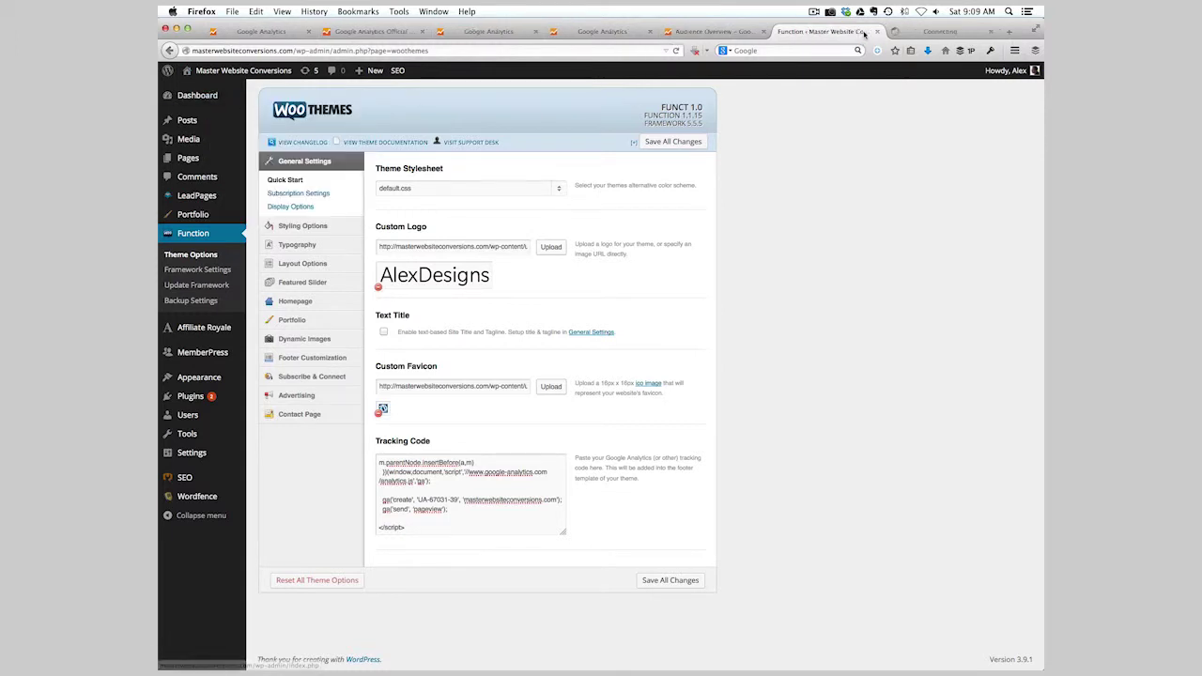
click(929, 35)
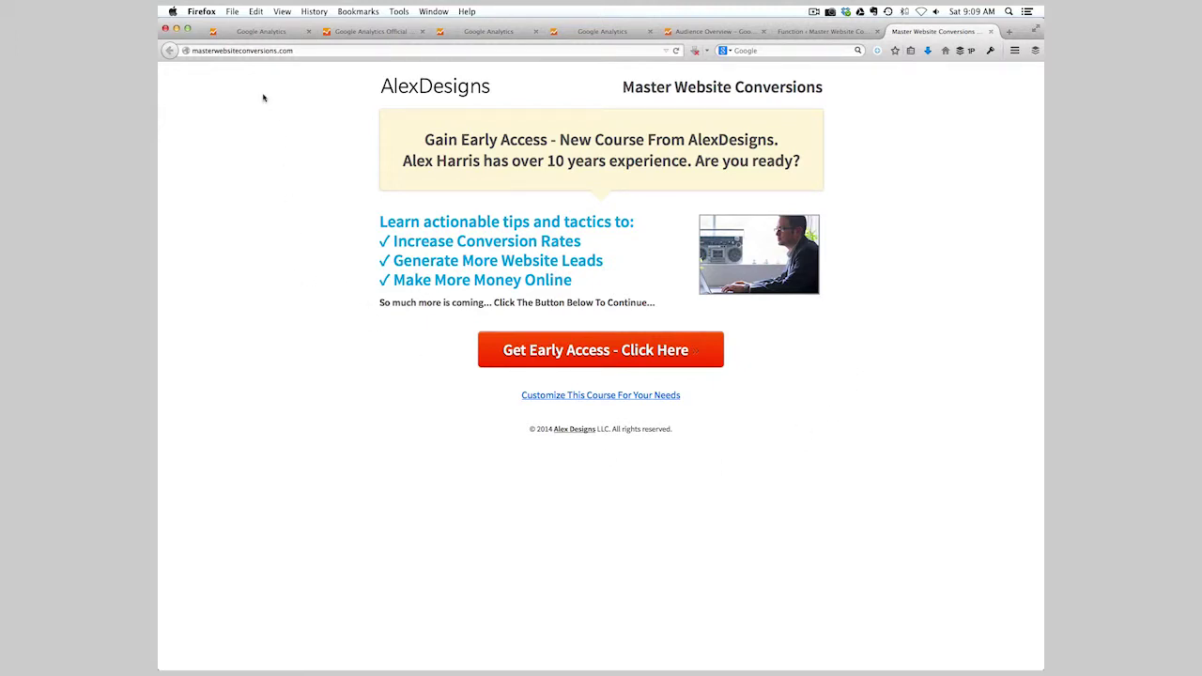
right_click(270, 218)
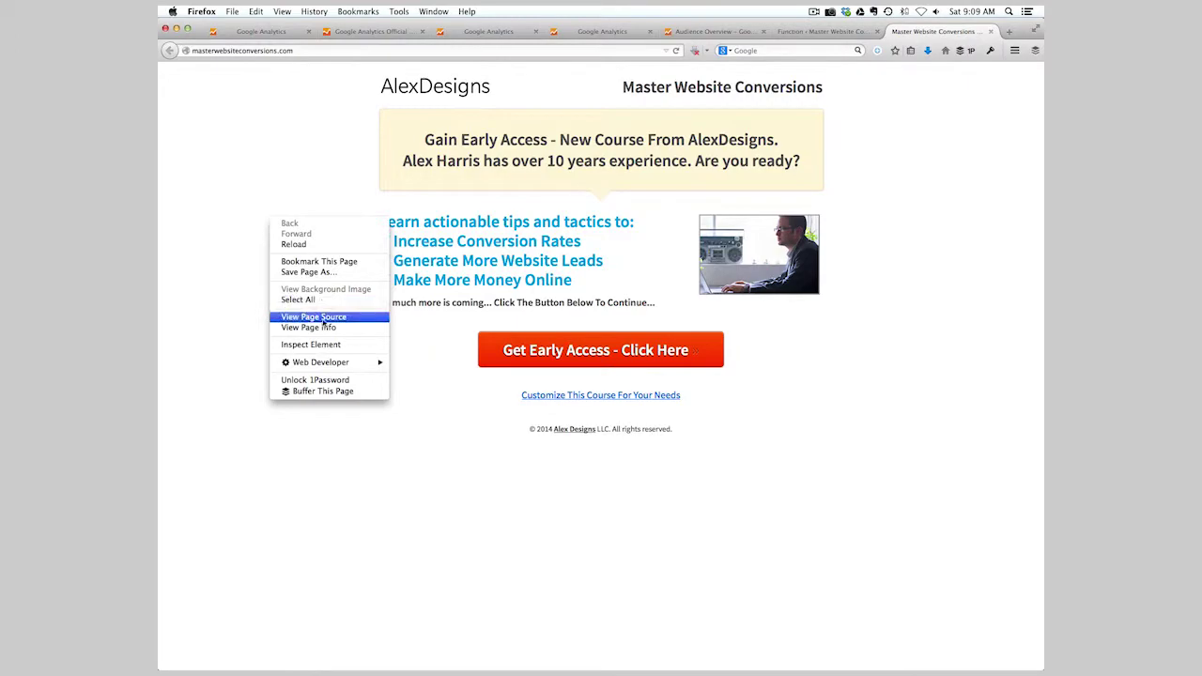
click(319, 316)
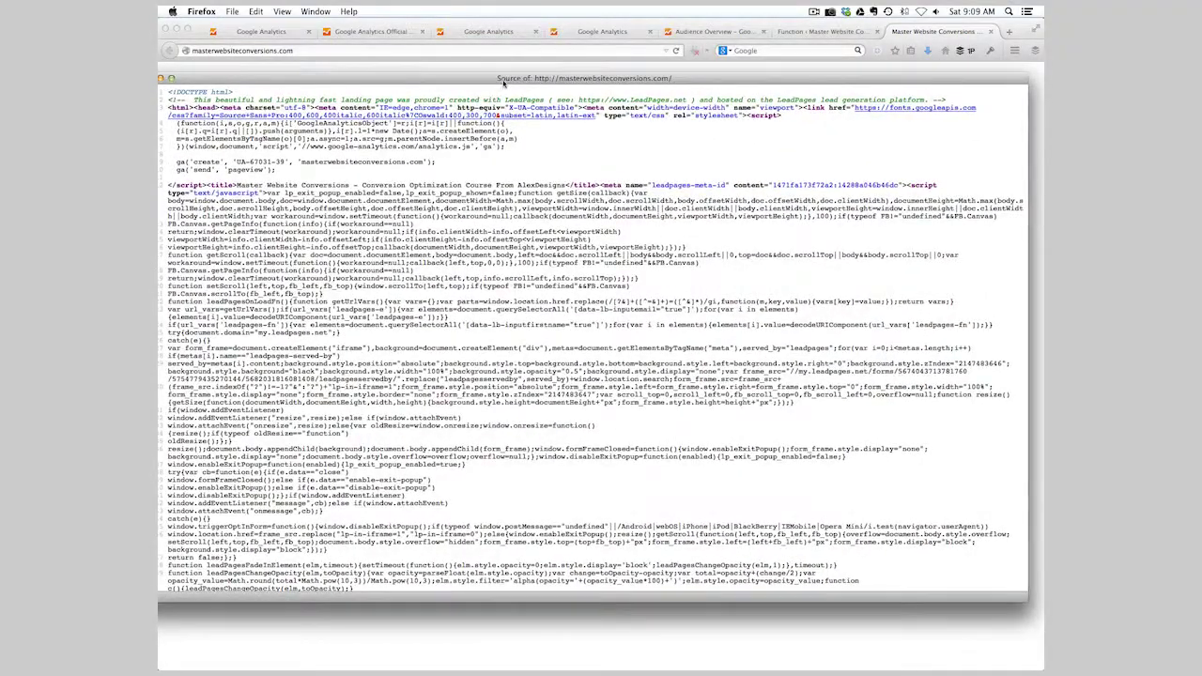
Find "google" in the home page source, check the domain in the tracking snippet, and close the source window
drag(505, 83, 540, 81)
key(super+f)
text(google)
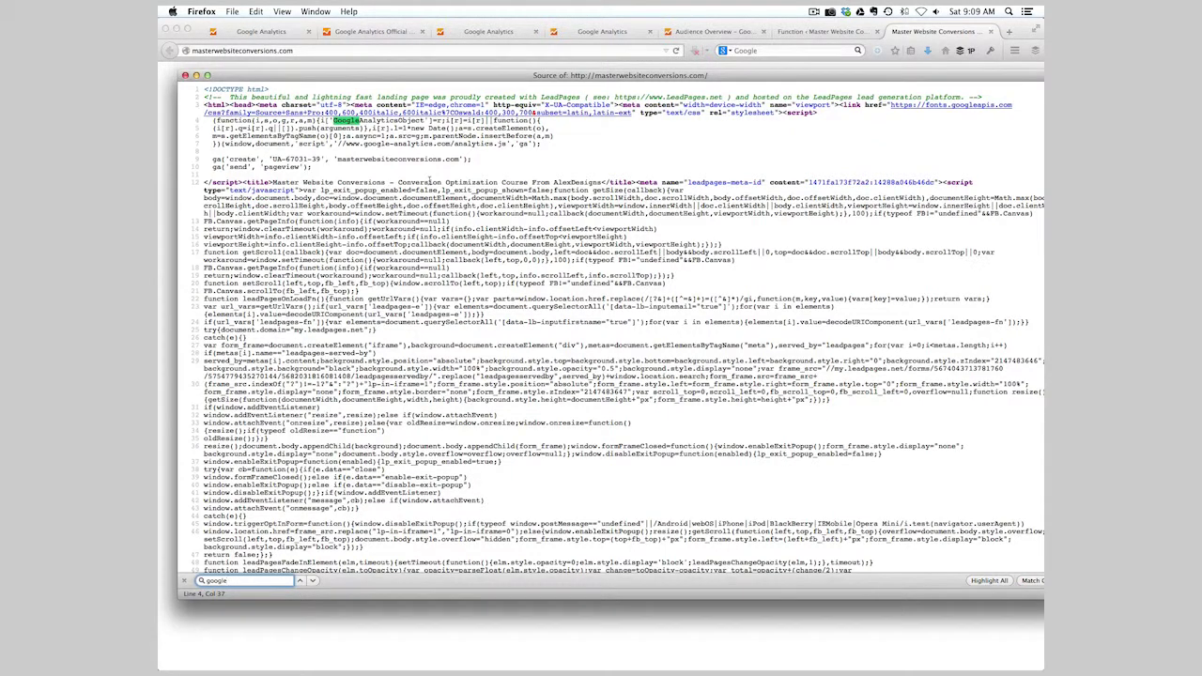
drag(323, 159, 458, 160)
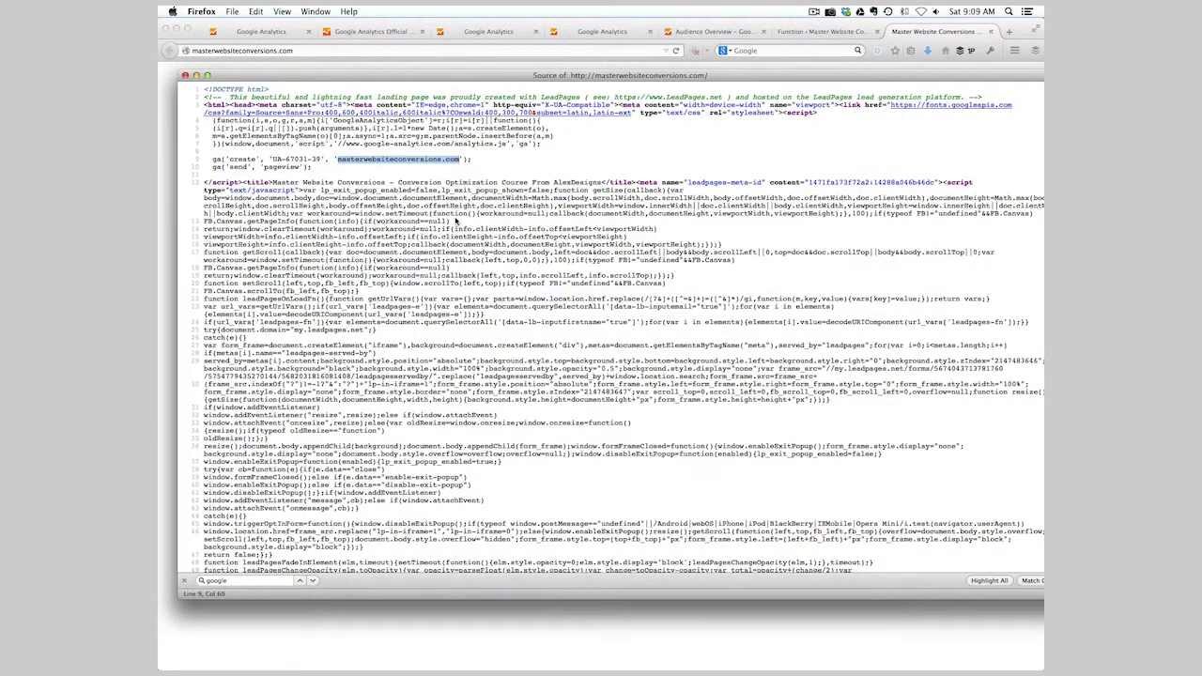
click(535, 182)
click(185, 75)
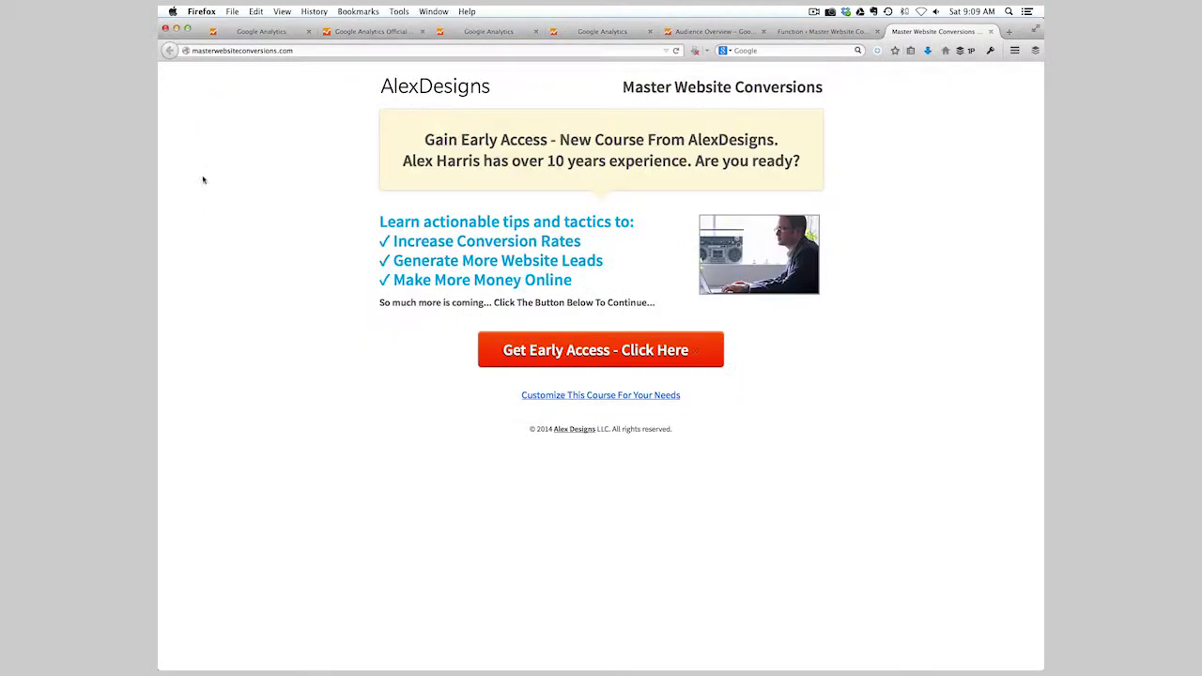
Go to masterwebsiteconversions.com/help/ and view that page's source code
click(303, 49)
click(303, 50)
text(/help/)
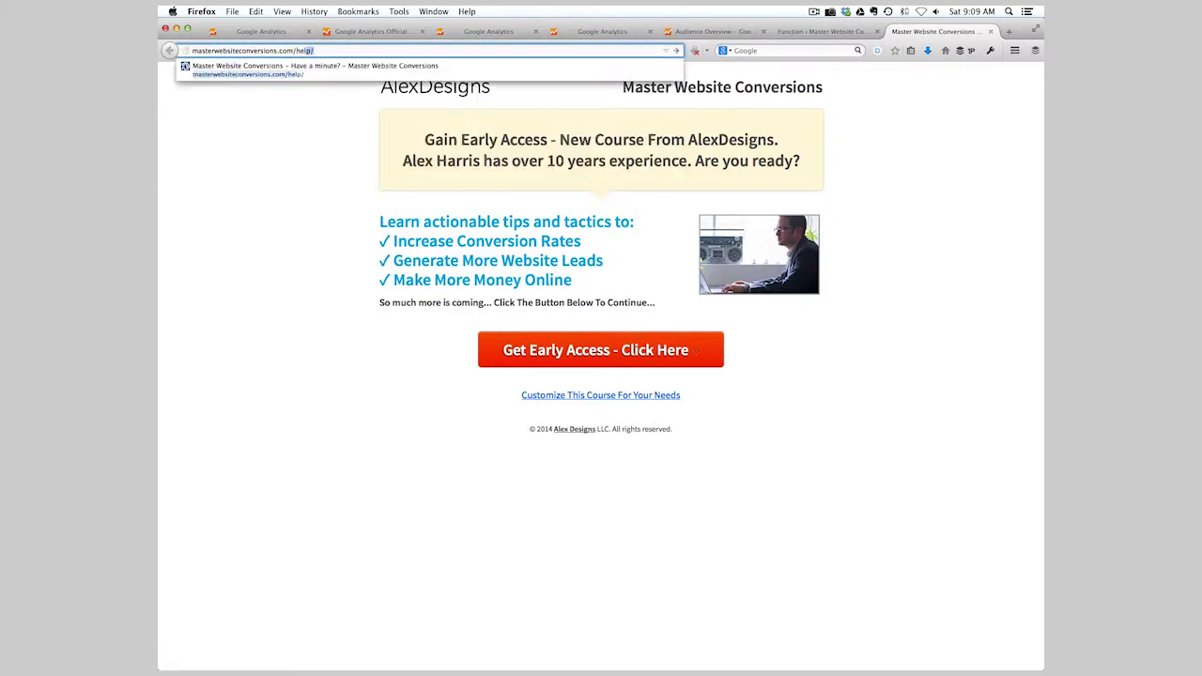
key(Return)
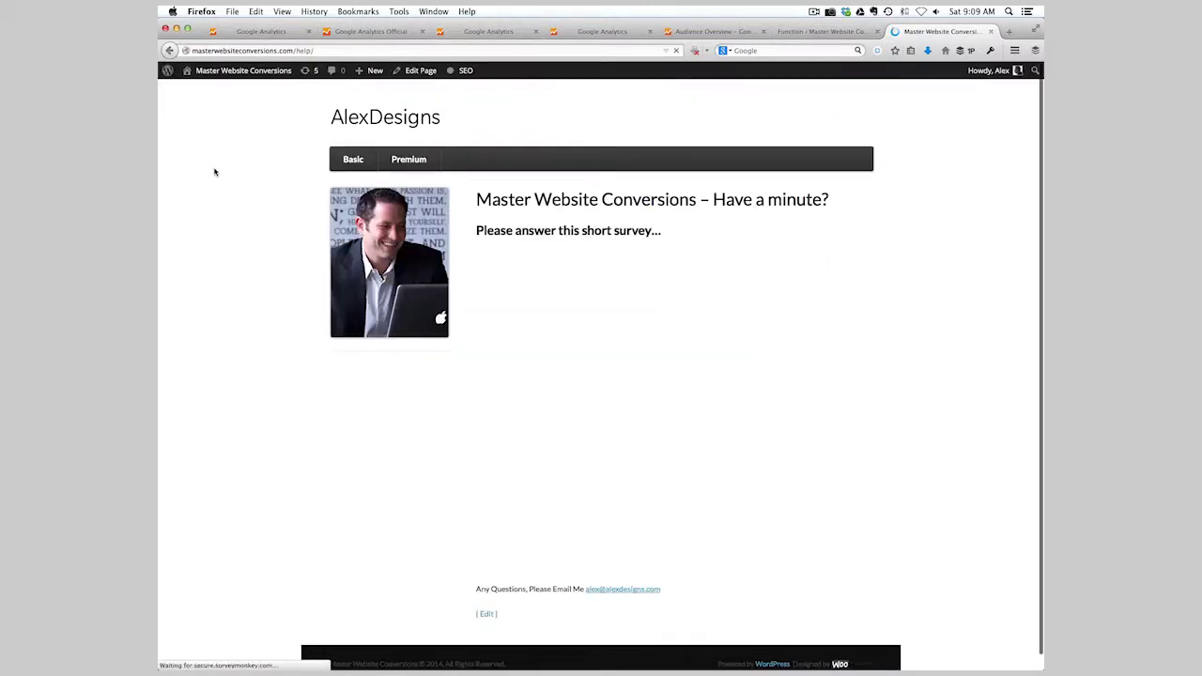
right_click(236, 215)
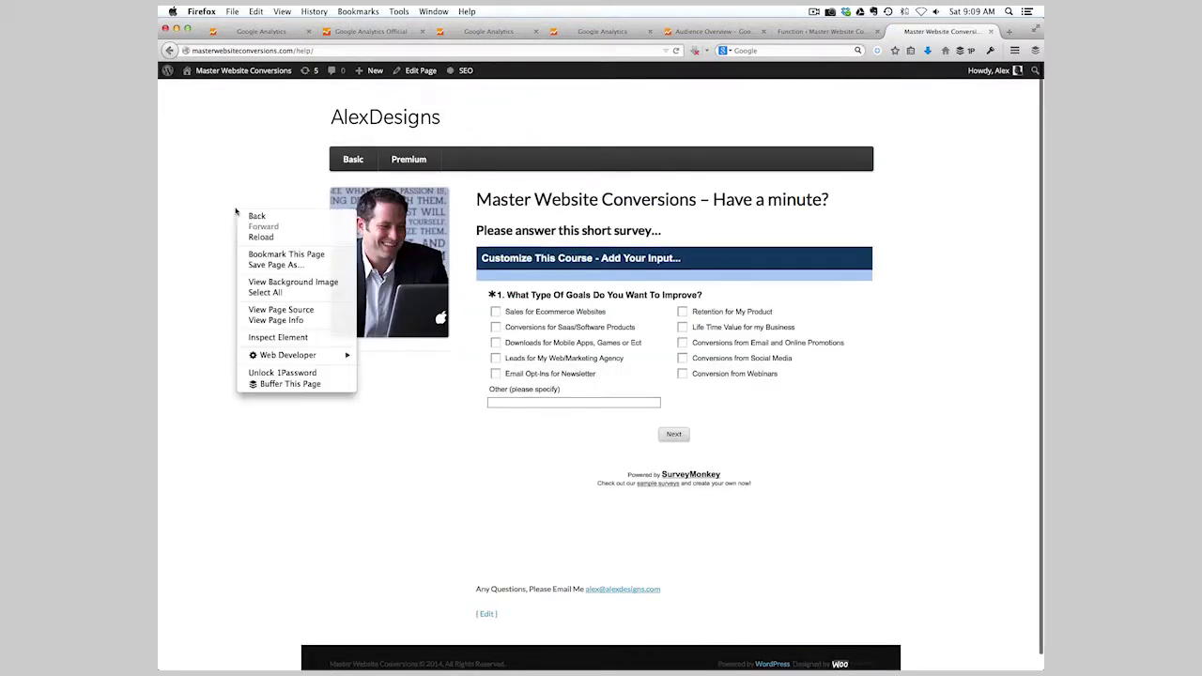
click(290, 311)
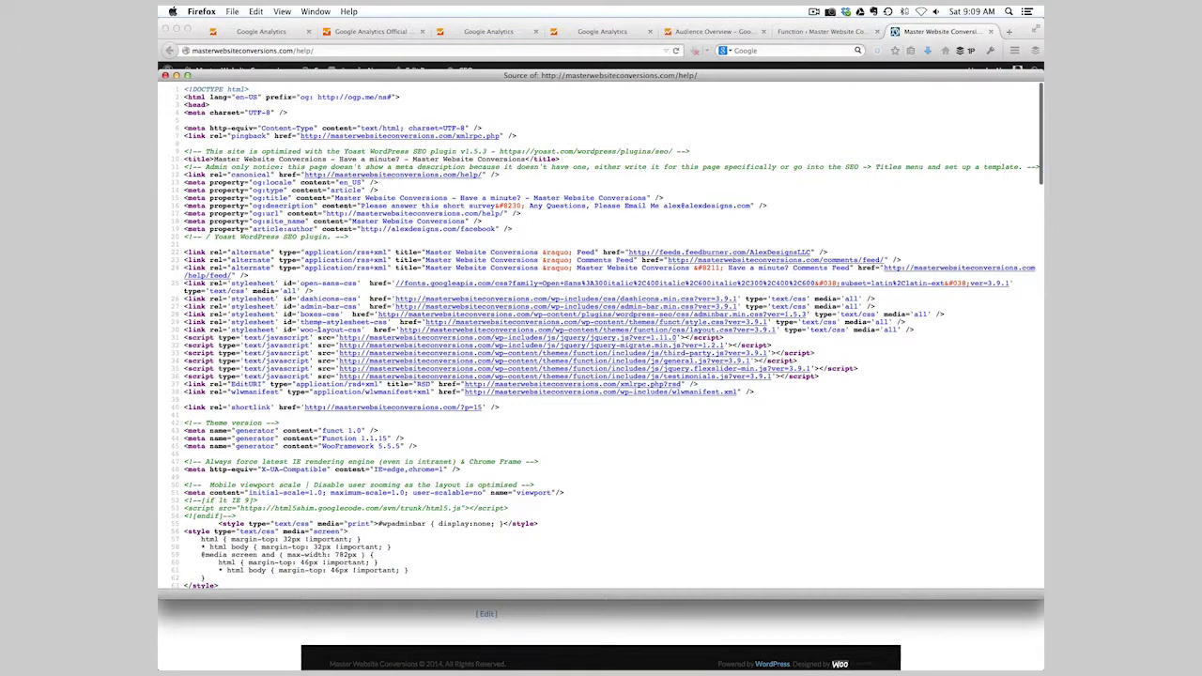
Search the help page source for "google" through to the script below the footer and highlight the Analytics tracking code
key(super+f)
text(google)
key(Return)
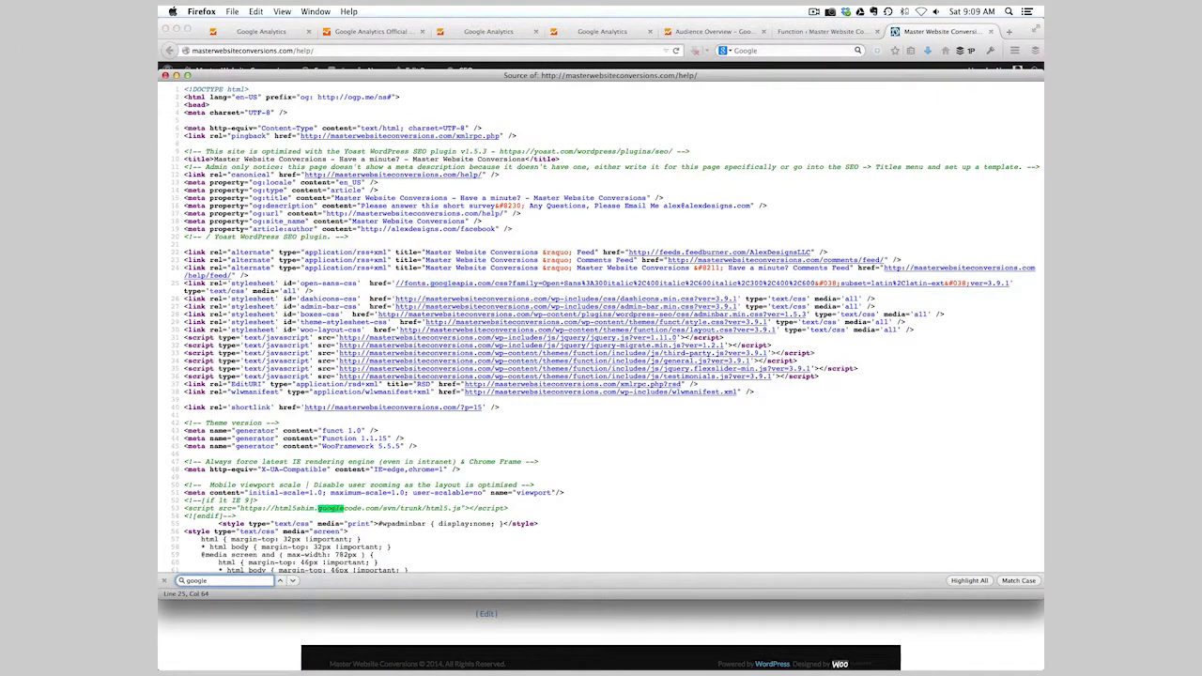
key(Return)
key(Return)
key(Return)
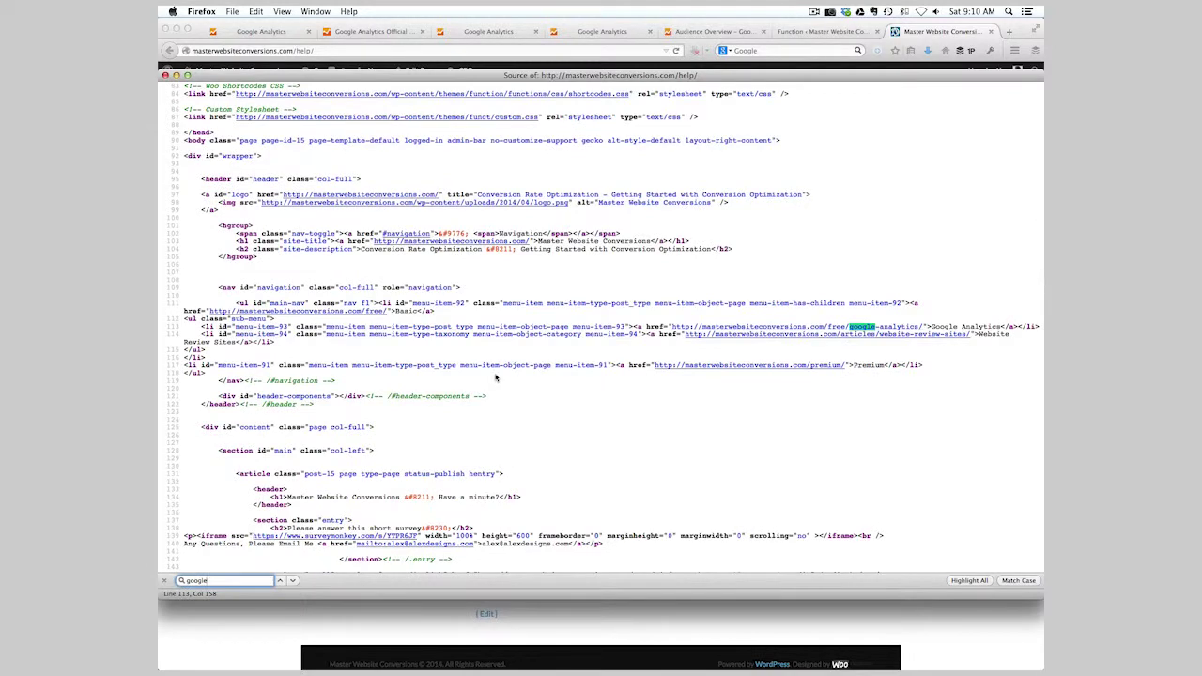
scroll(496, 378, down, 5)
key(Return)
key(Return)
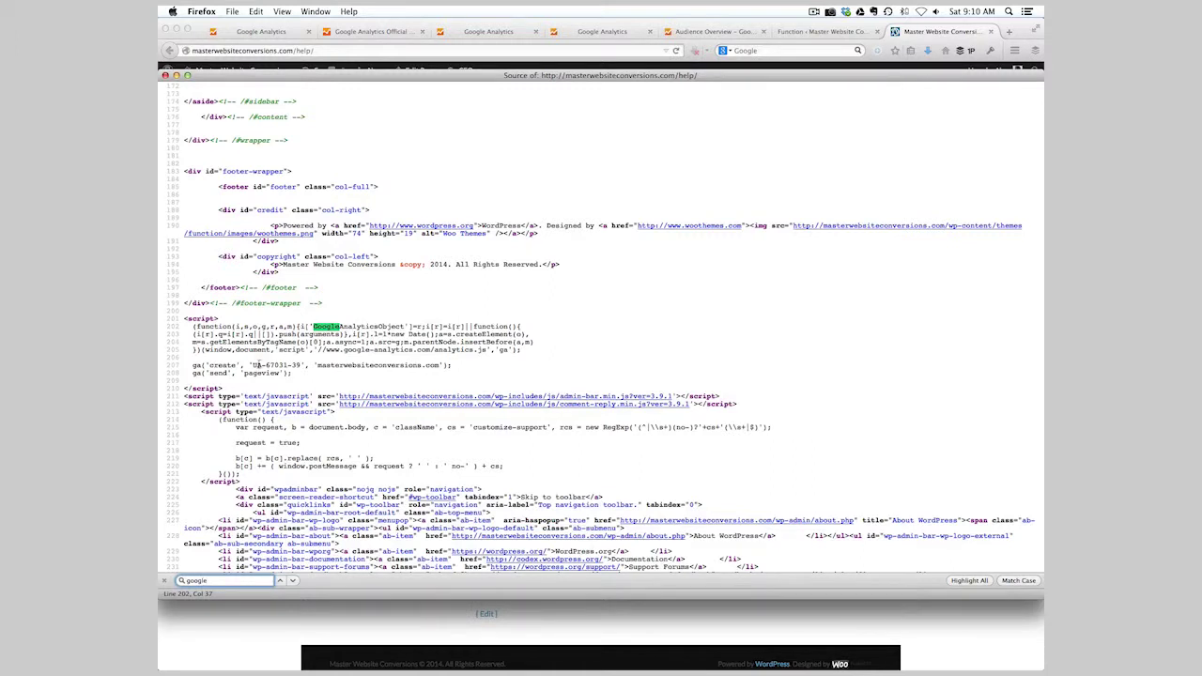
drag(293, 373, 357, 326)
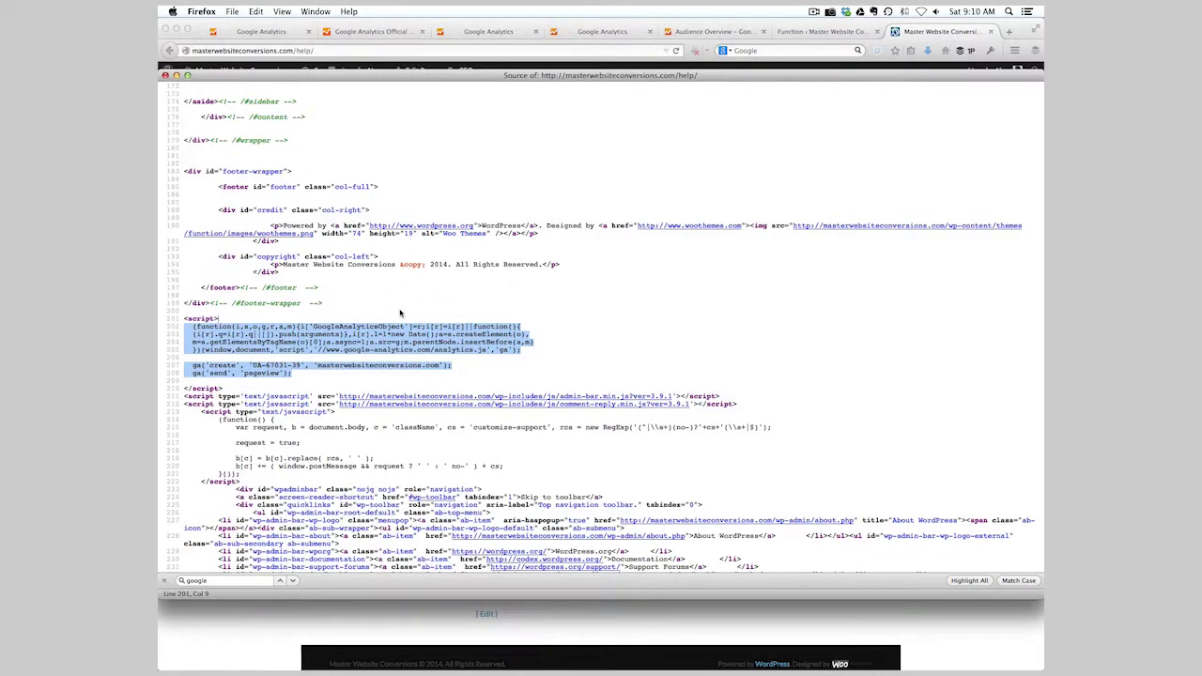
Close the help page's source window and switch to the Google Analytics Audience Overview report
click(350, 333)
key(super+w)
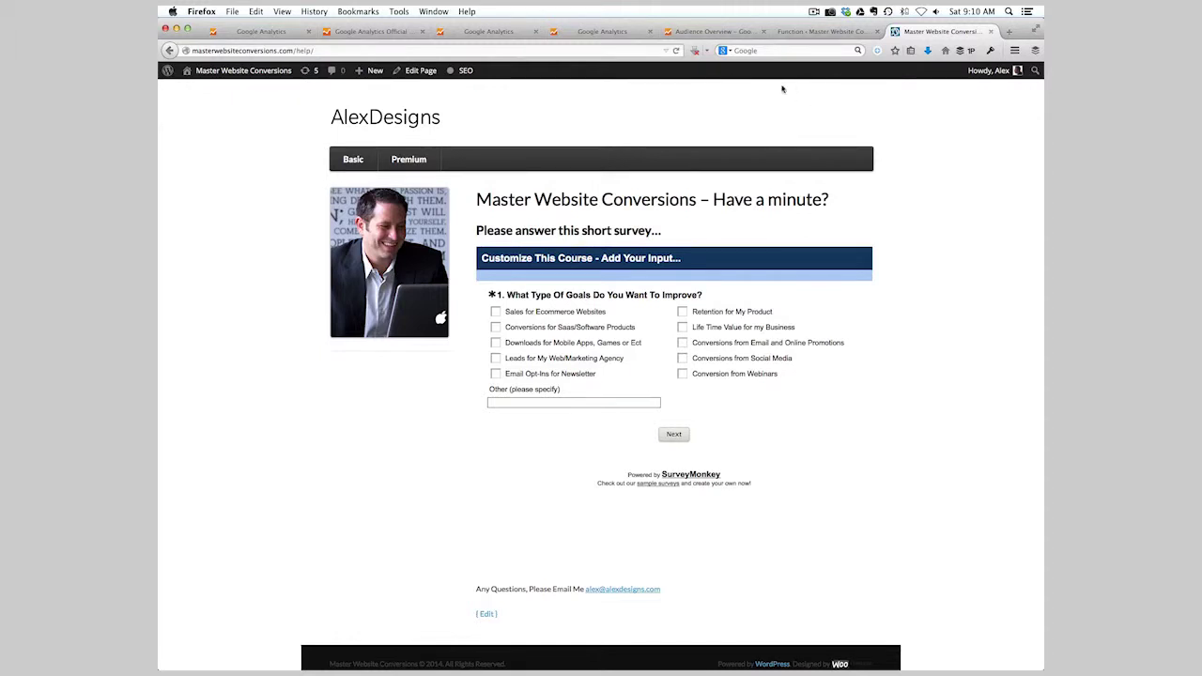
click(722, 32)
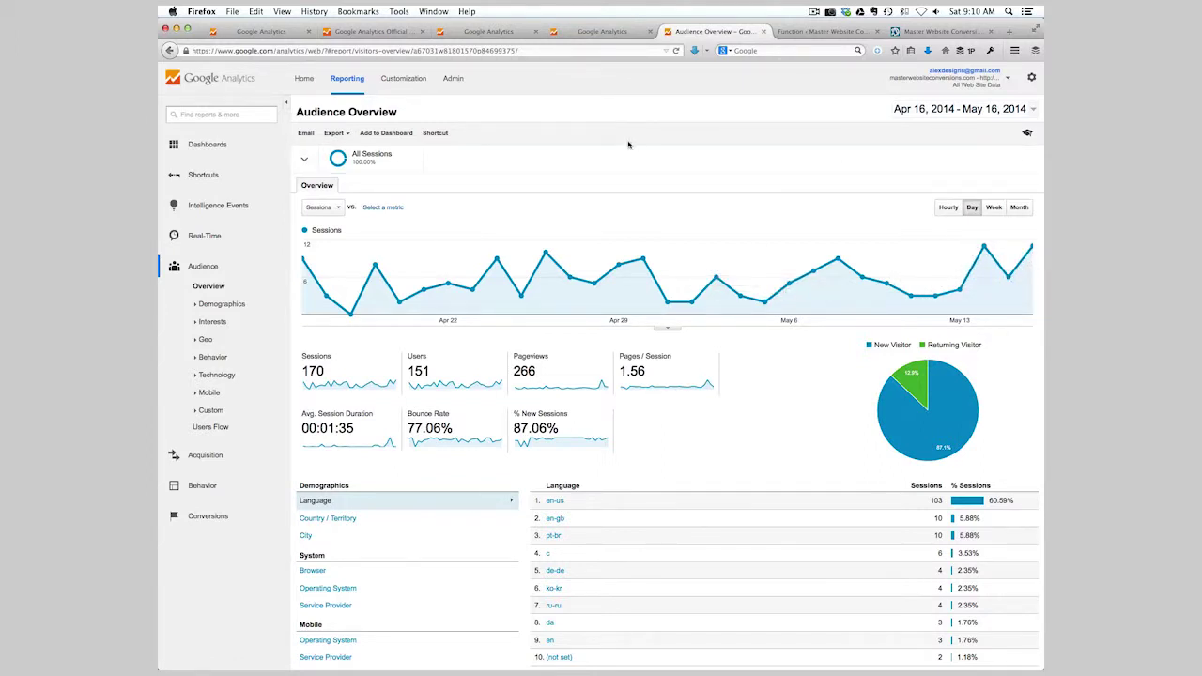
Open the All Referrals report under Acquisition and review the table of referring sources
click(226, 461)
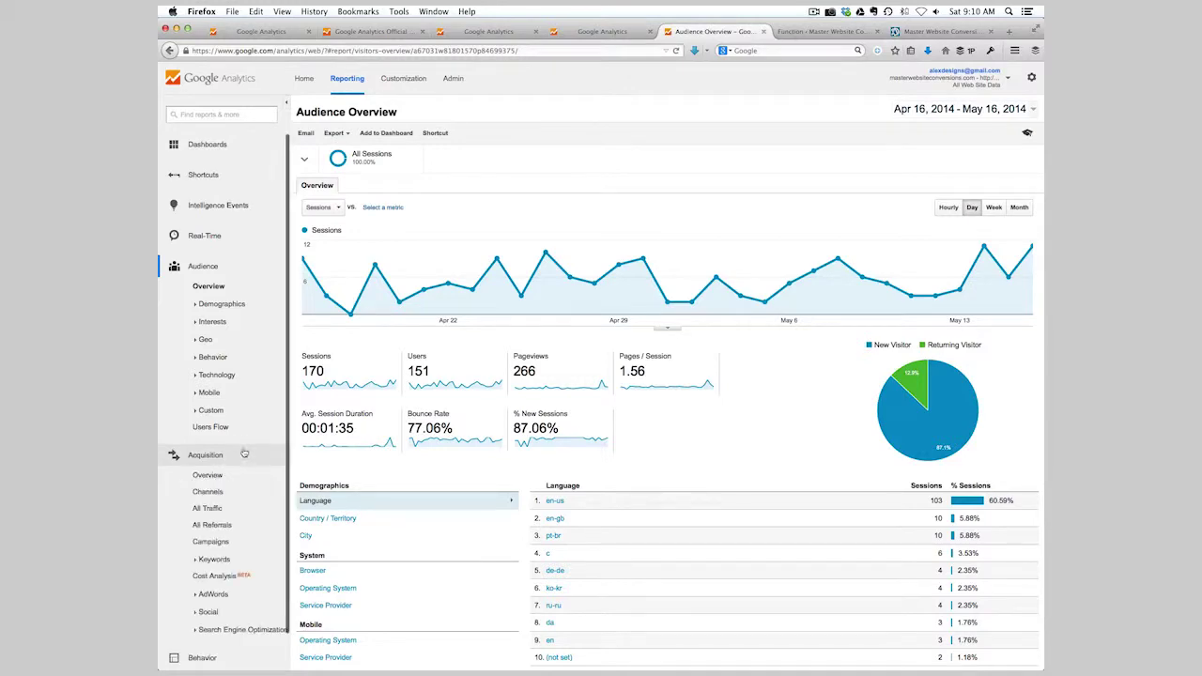
scroll(243, 456, down, 2)
click(226, 487)
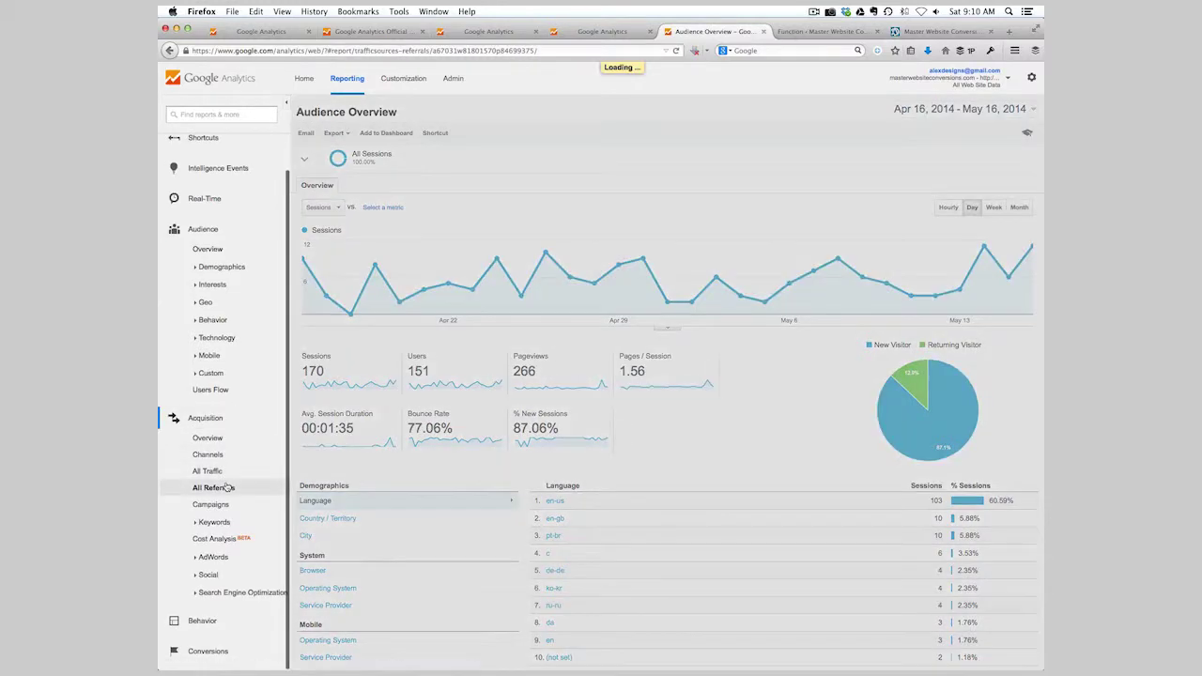
scroll(411, 463, down, 3)
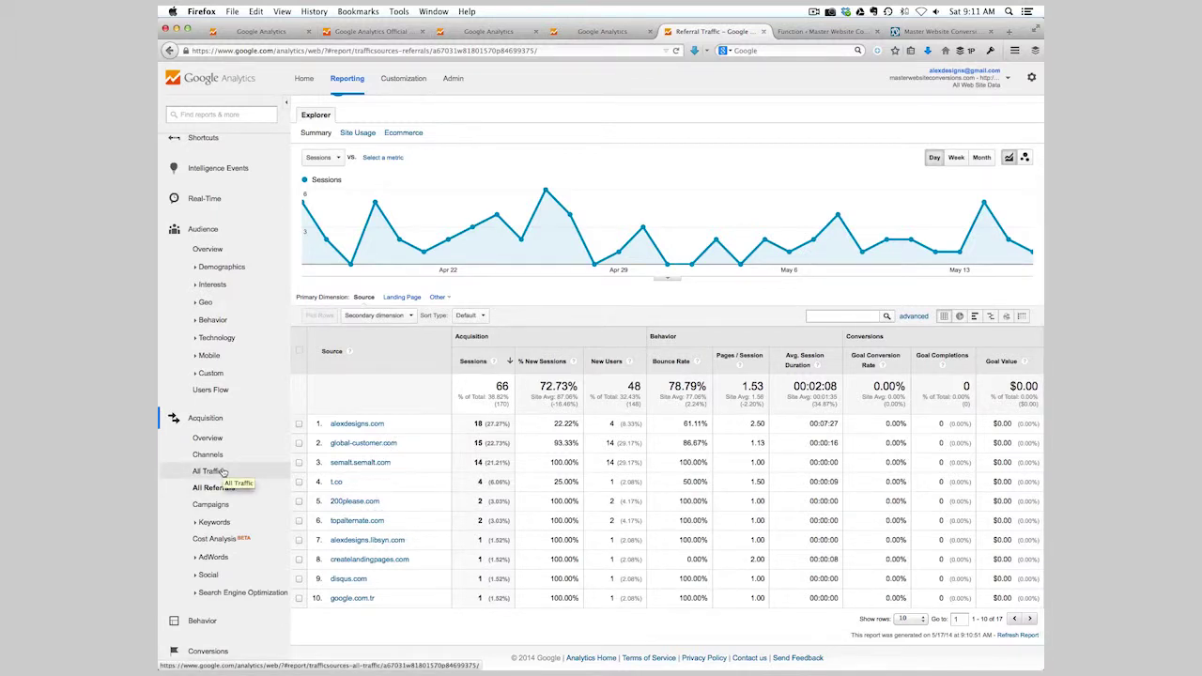
Open the Organic report in the Keywords group and review the search keywords table
click(214, 523)
scroll(230, 548, down, 1)
click(229, 523)
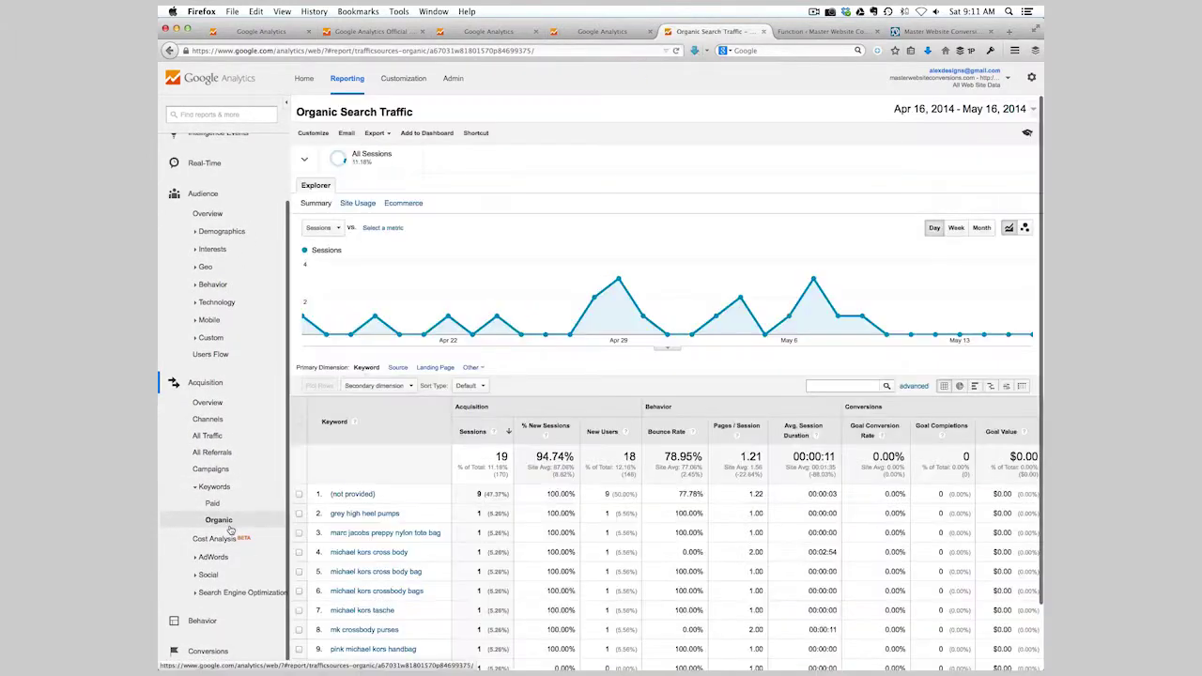
scroll(465, 509, down, 2)
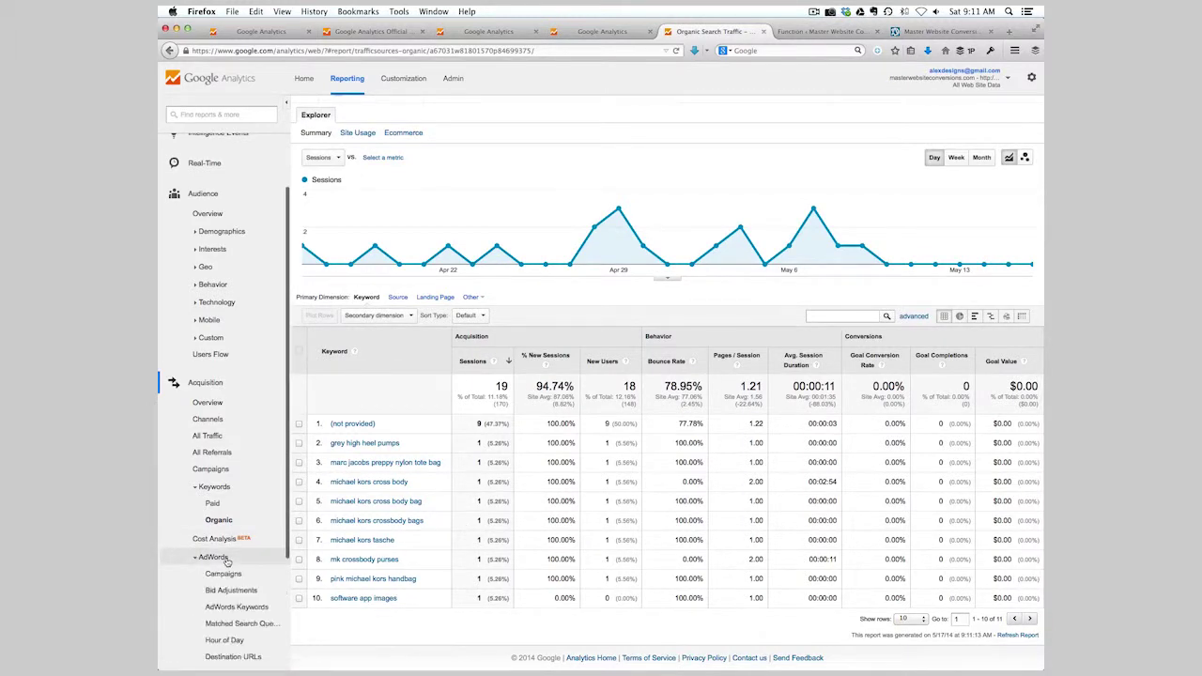
Expand the AdWords group under Acquisition and look through its available reports
click(225, 560)
scroll(226, 560, down, 2)
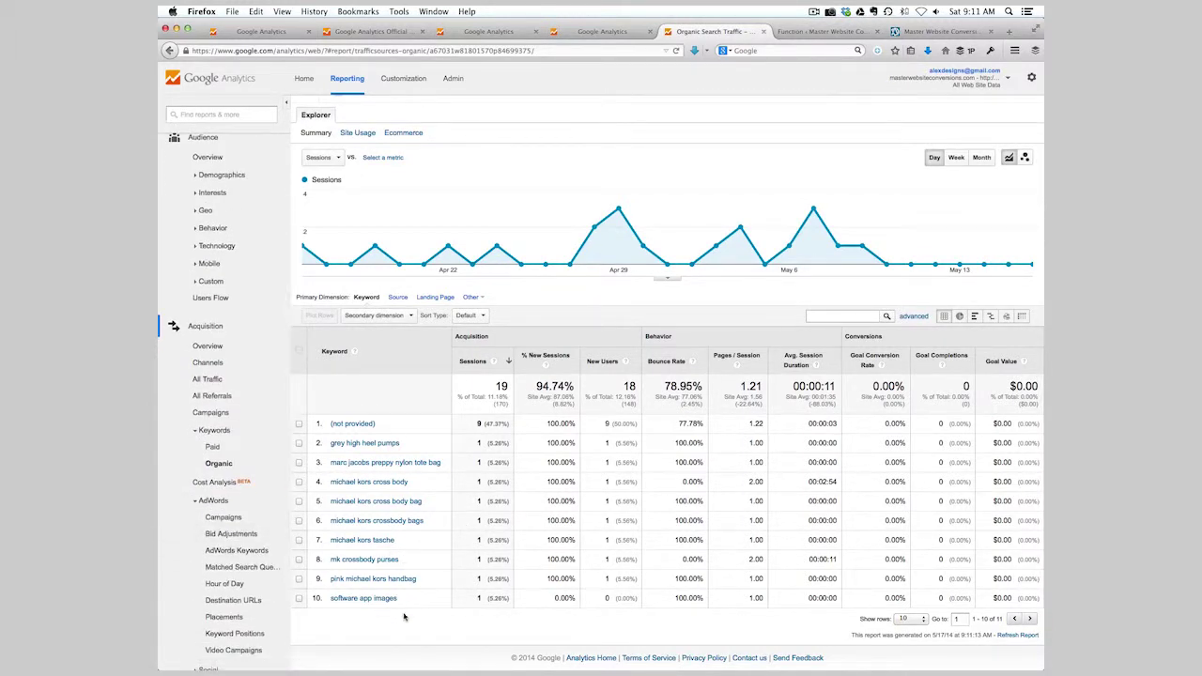
scroll(225, 563, down, 3)
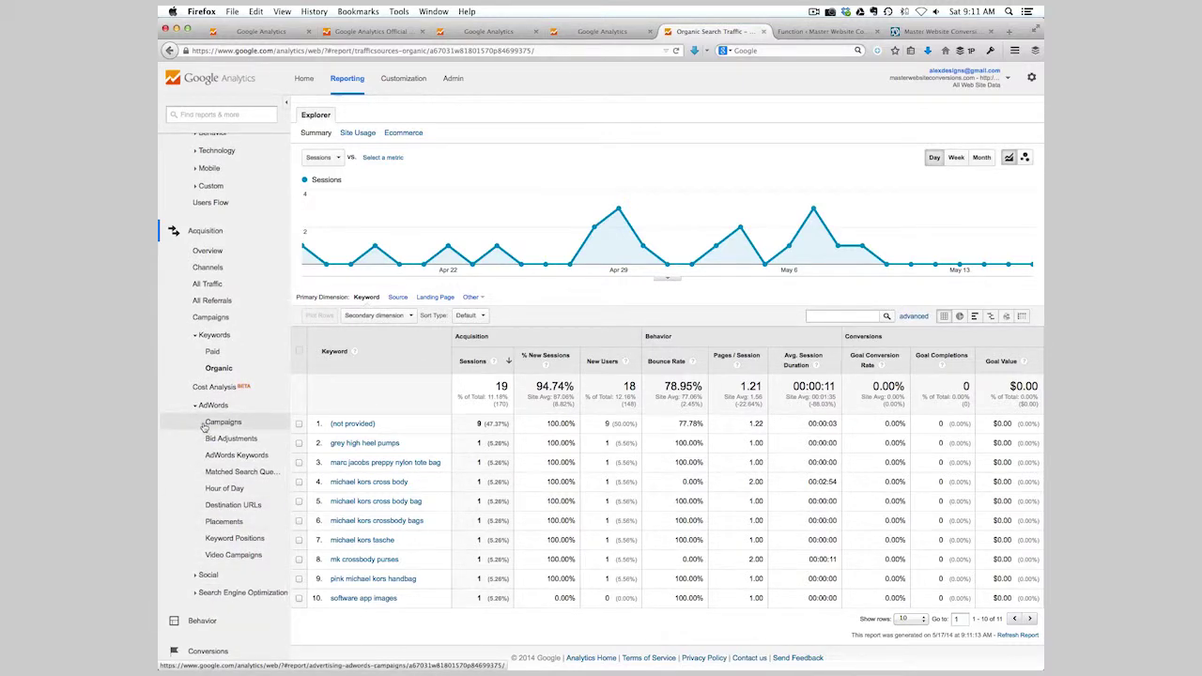
Open the All Pages report under Behavior's Site Content and review the pageviews table for the individual pages
click(211, 622)
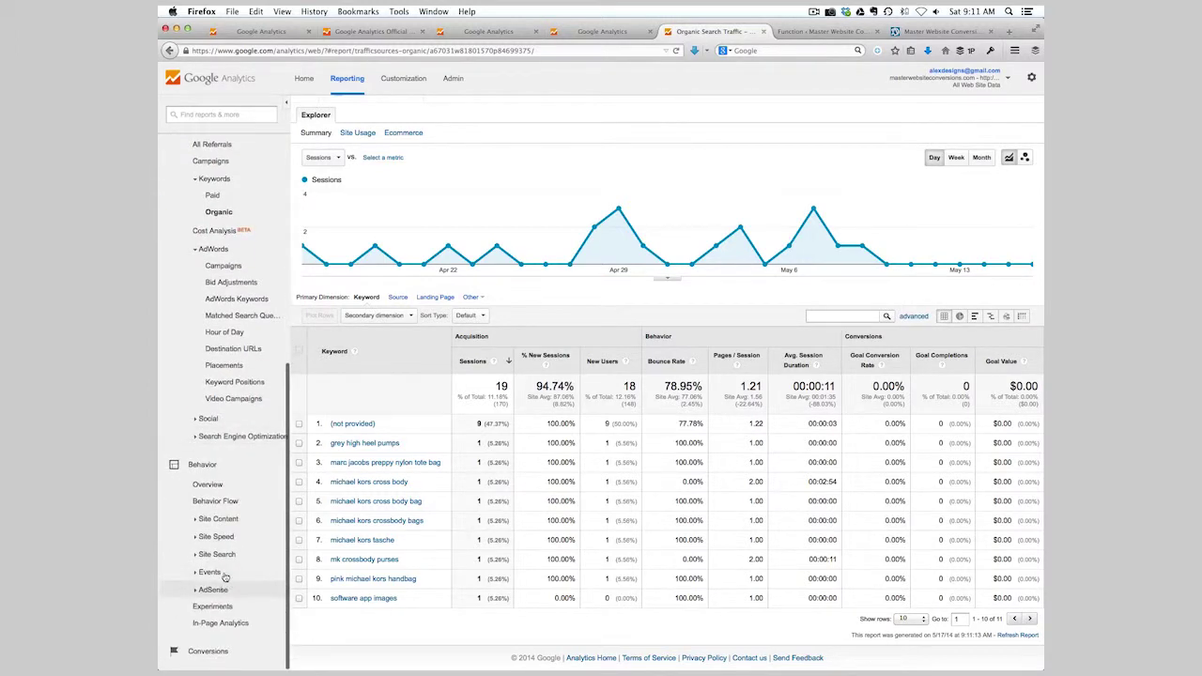
click(225, 520)
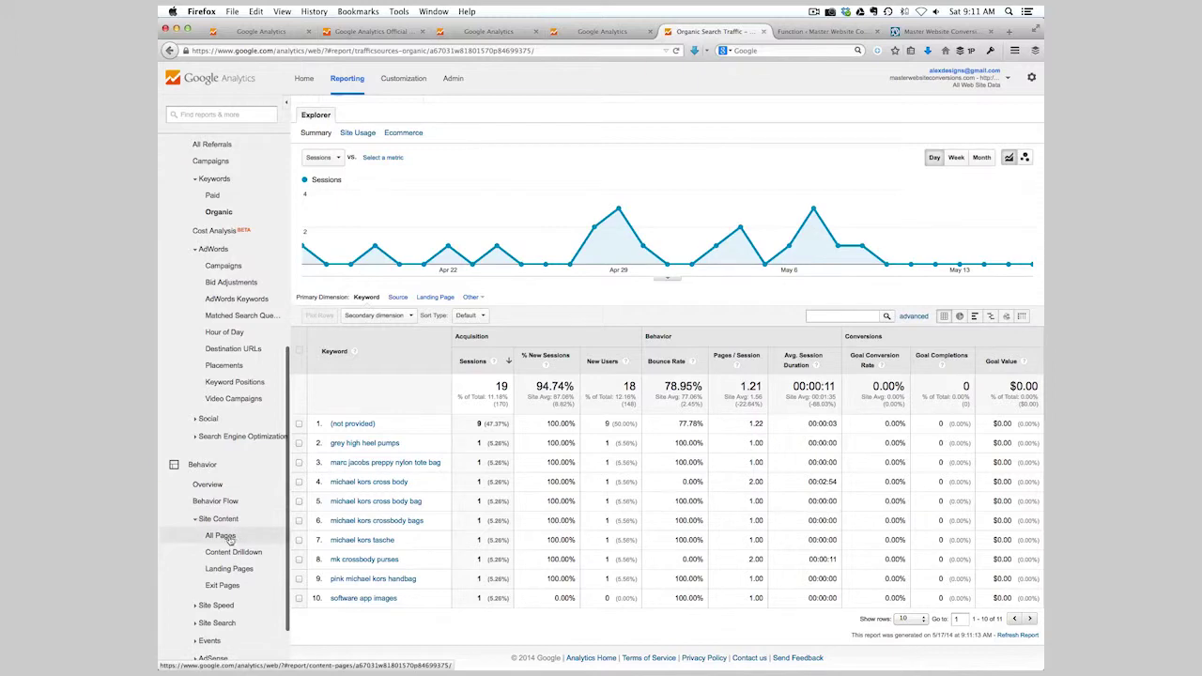
click(225, 537)
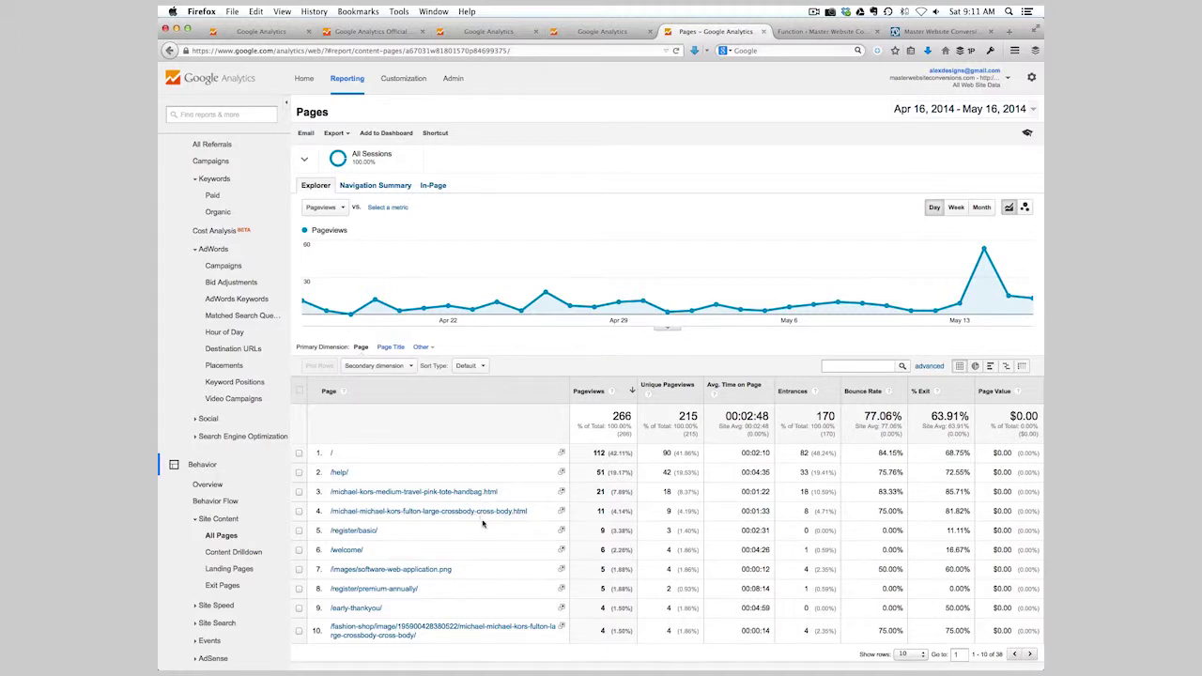
scroll(438, 605, down, 1)
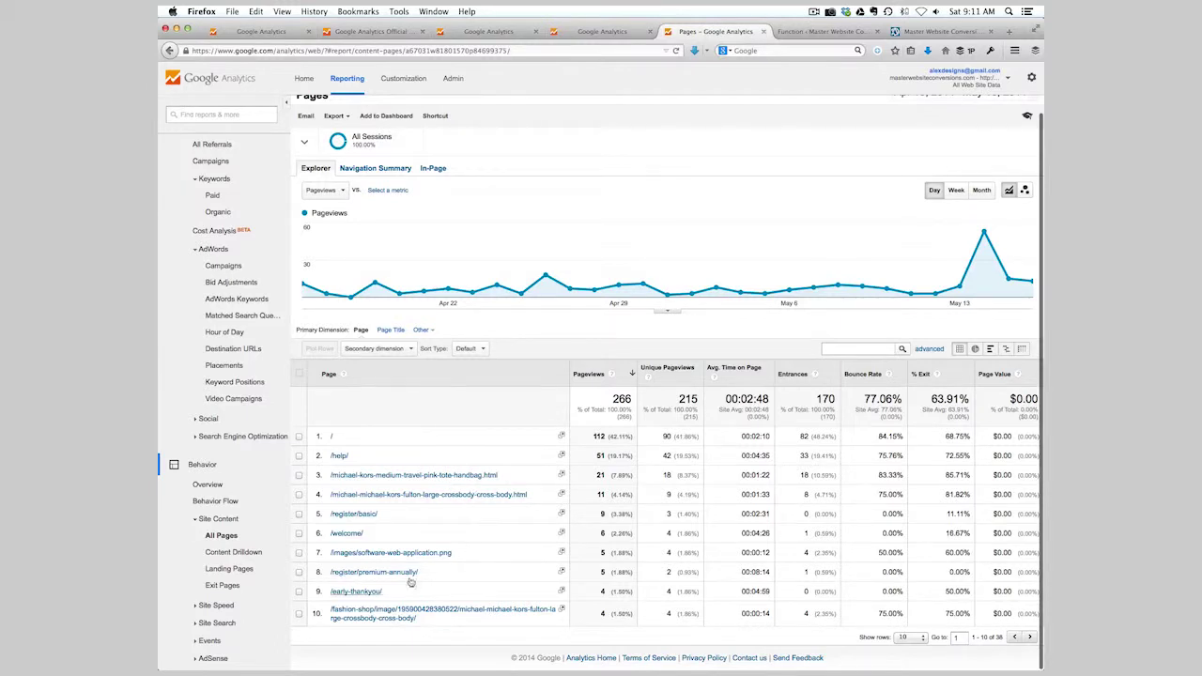
scroll(383, 589, up, 1)
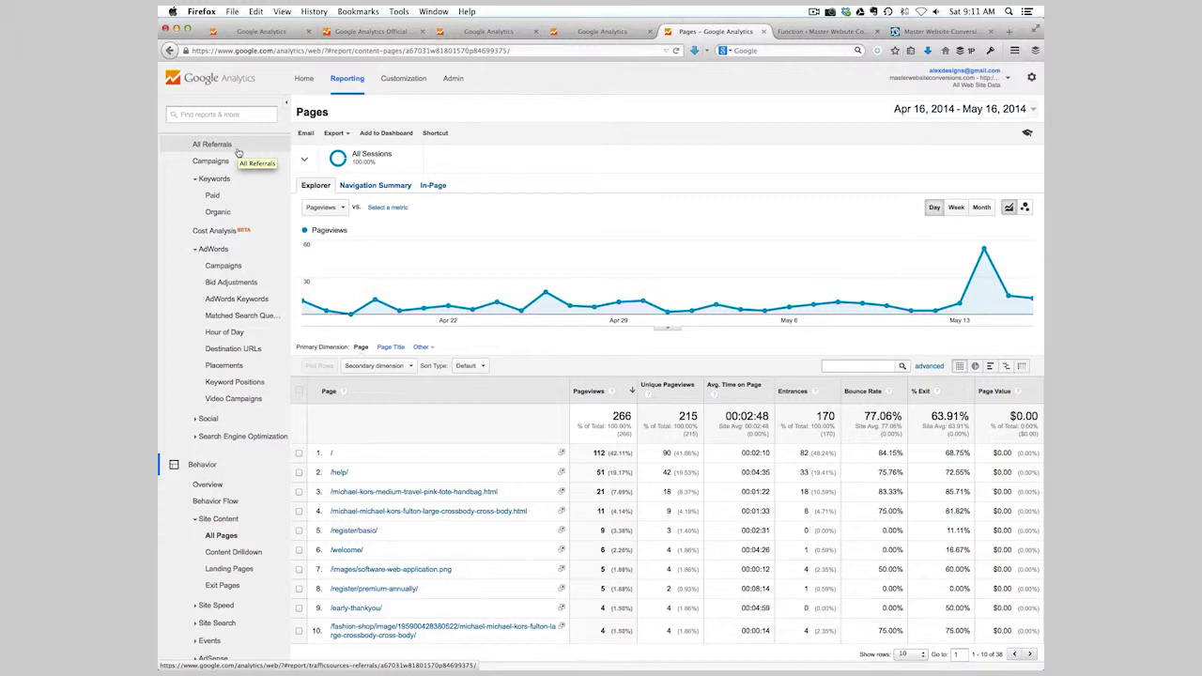
Open My Dashboard from the private dashboards and review its widgets down to Goal Completions and Revenue
scroll(233, 562, down, 3)
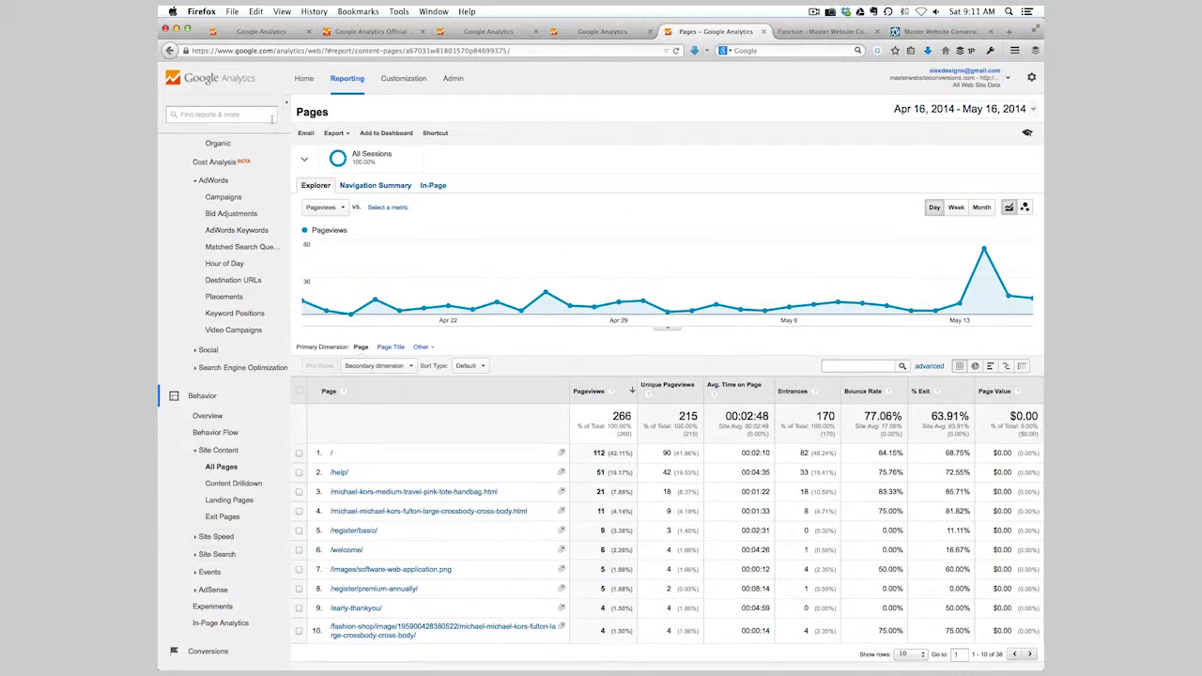
scroll(235, 273, up, 10)
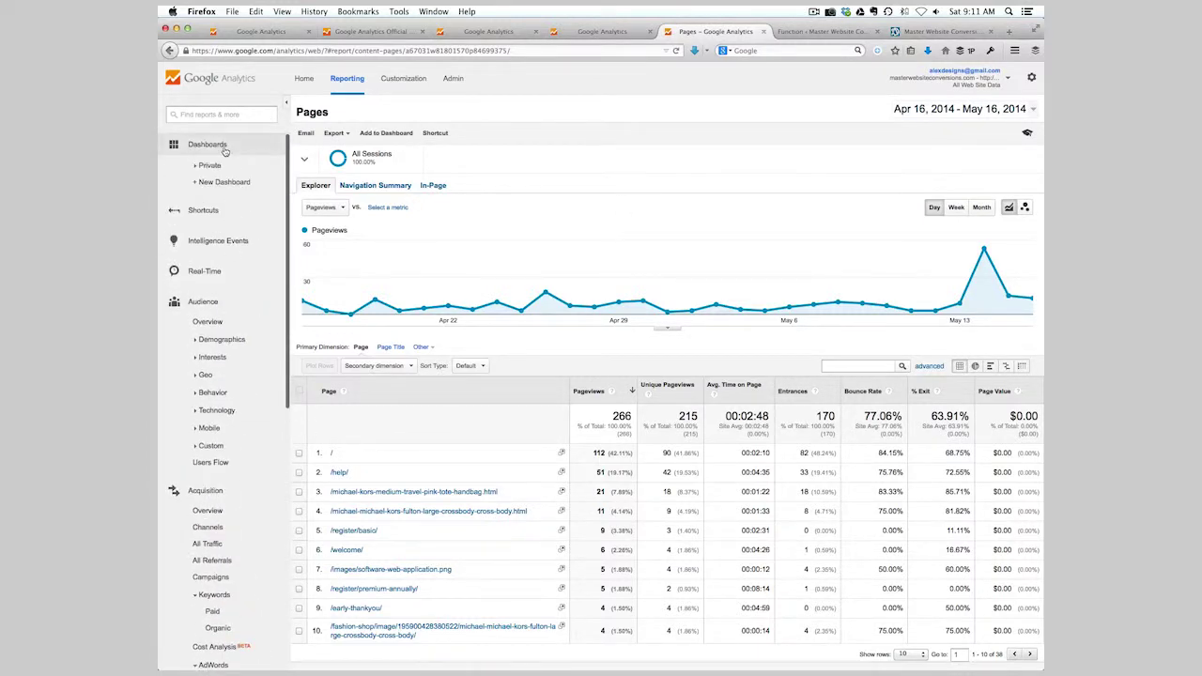
click(212, 166)
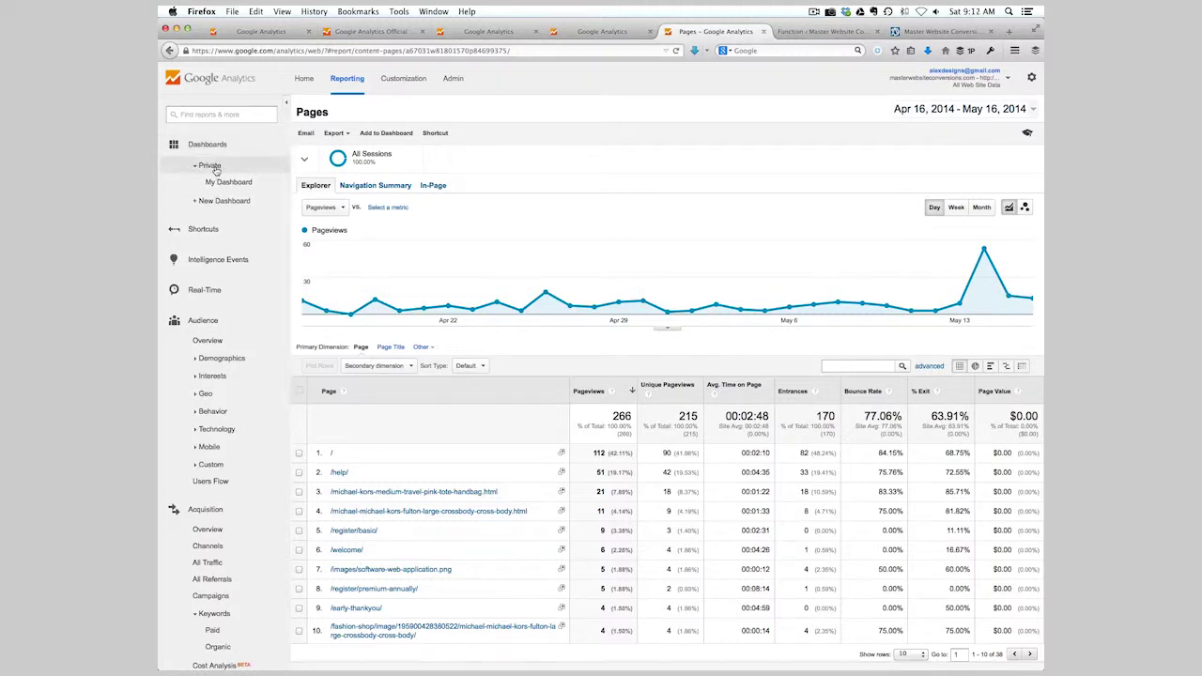
click(224, 184)
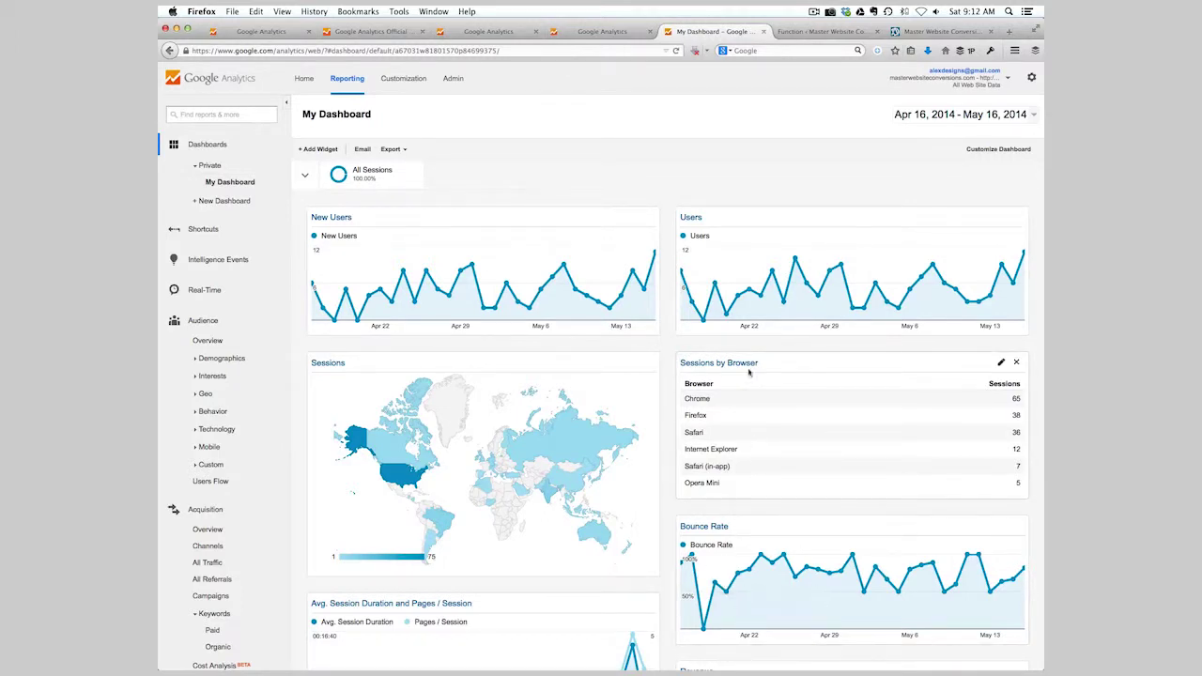
scroll(542, 449, down, 3)
scroll(542, 460, down, 5)
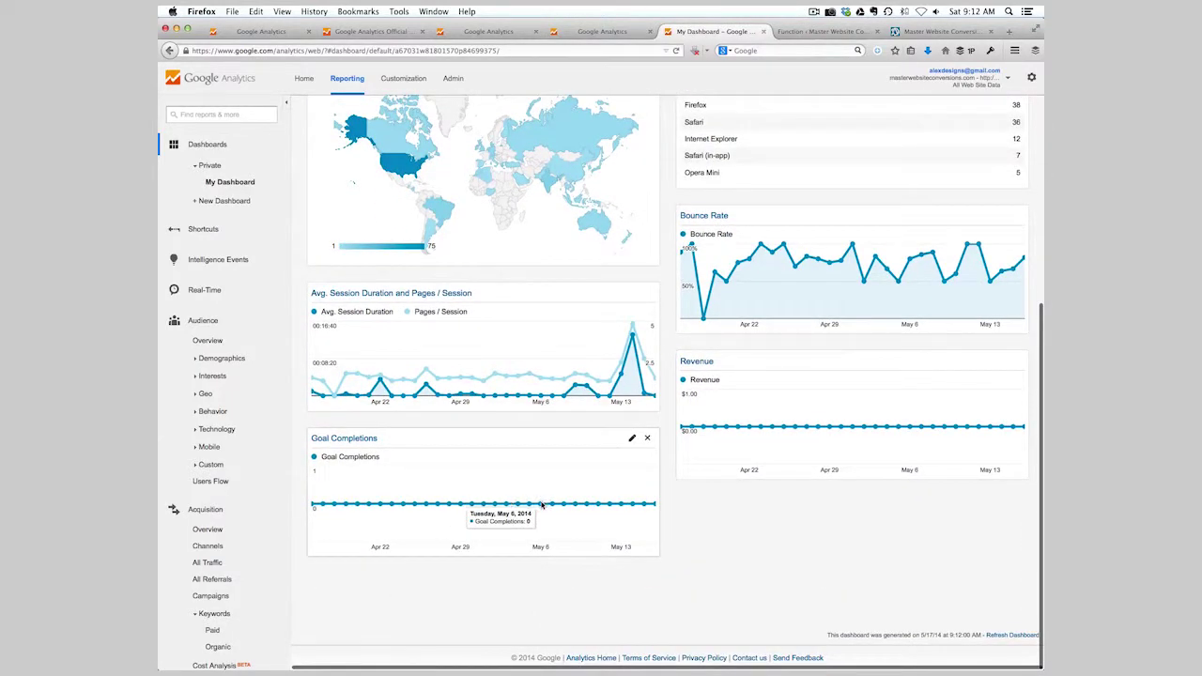
scroll(507, 423, up, 8)
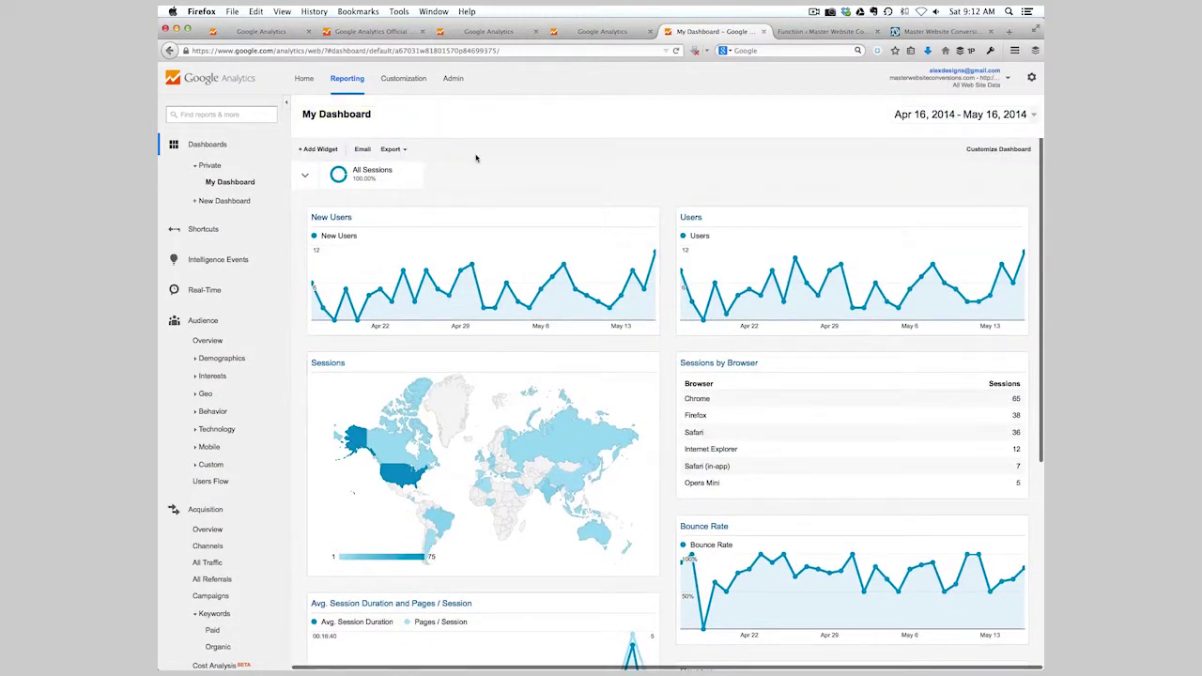